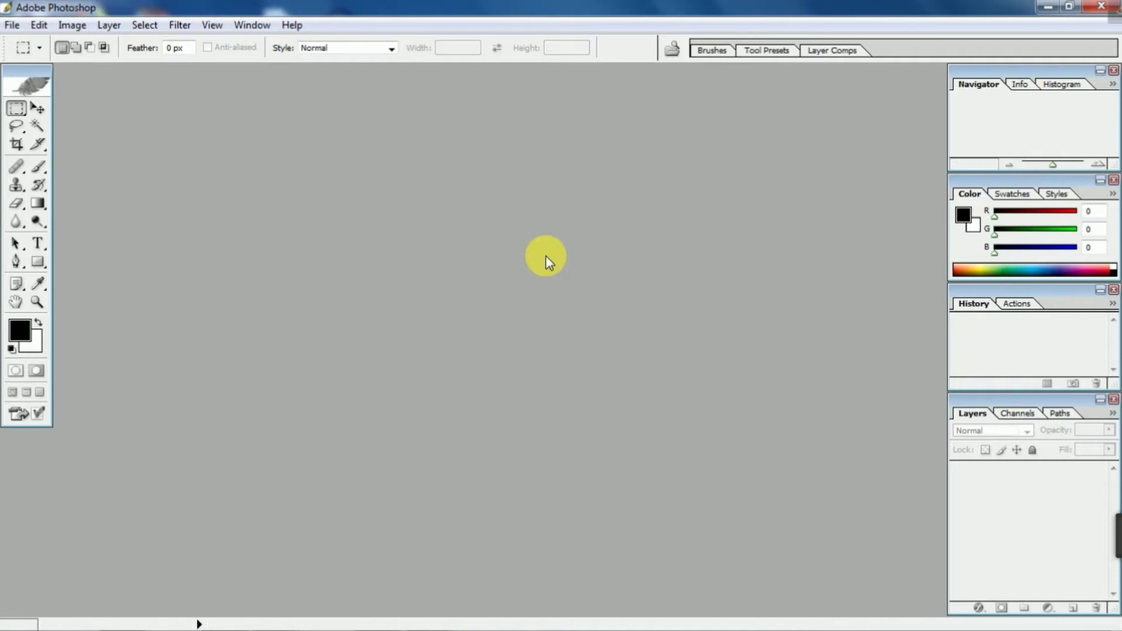
Open the images photo from the Videos library and move its window clear of the workspace's toolbox side.
key("ctrl+o")
key("Escape")
double_click(546, 255)
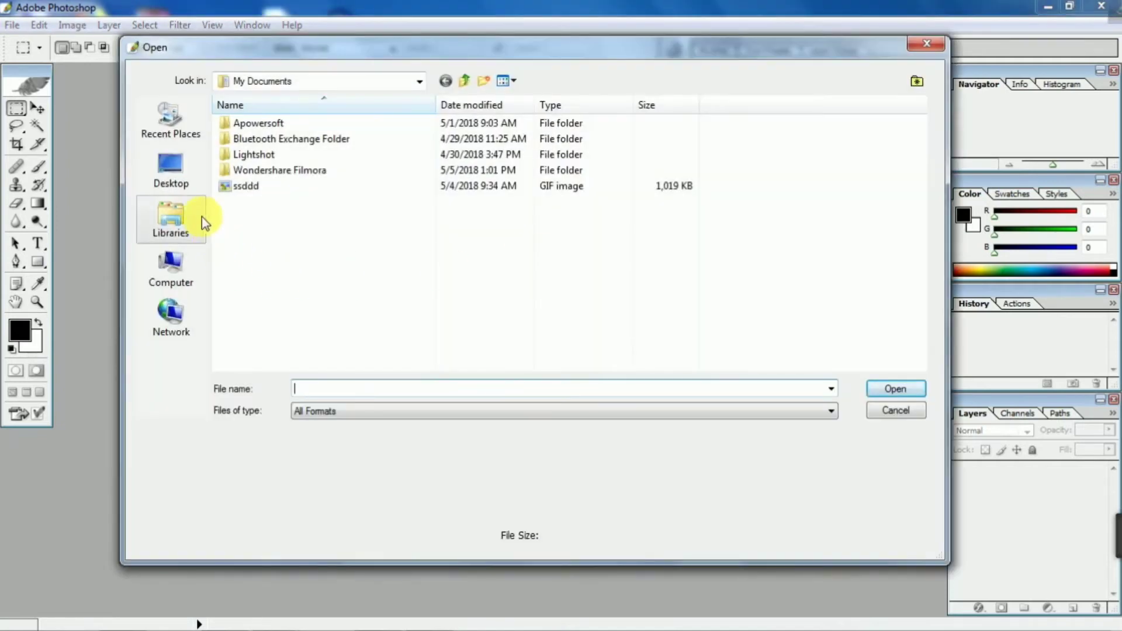
left_click(183, 219)
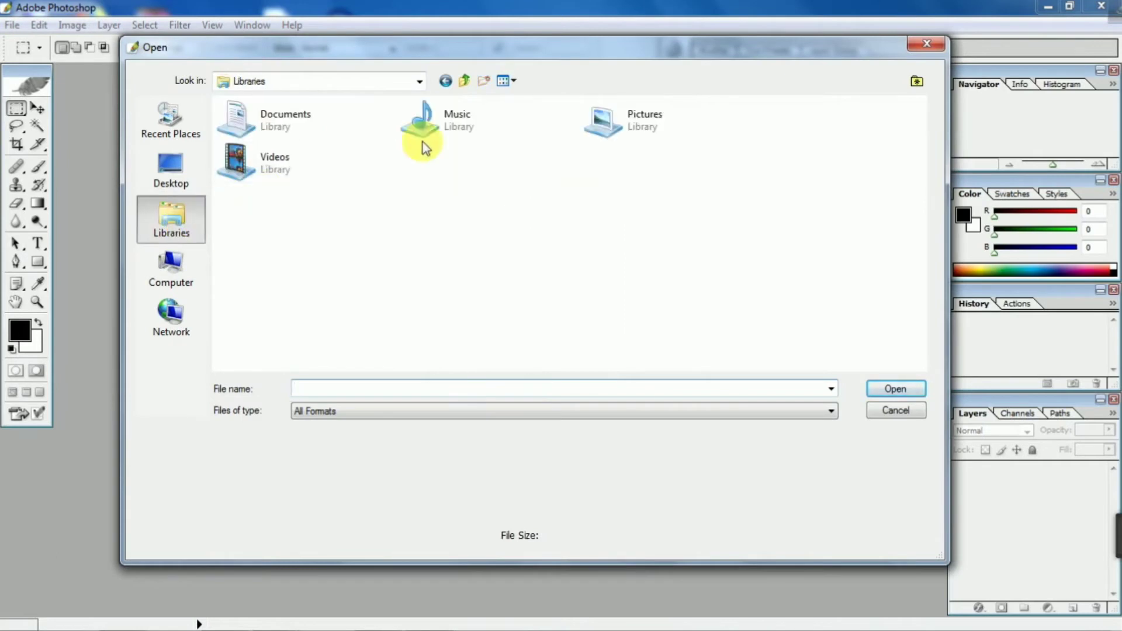
double_click(320, 160)
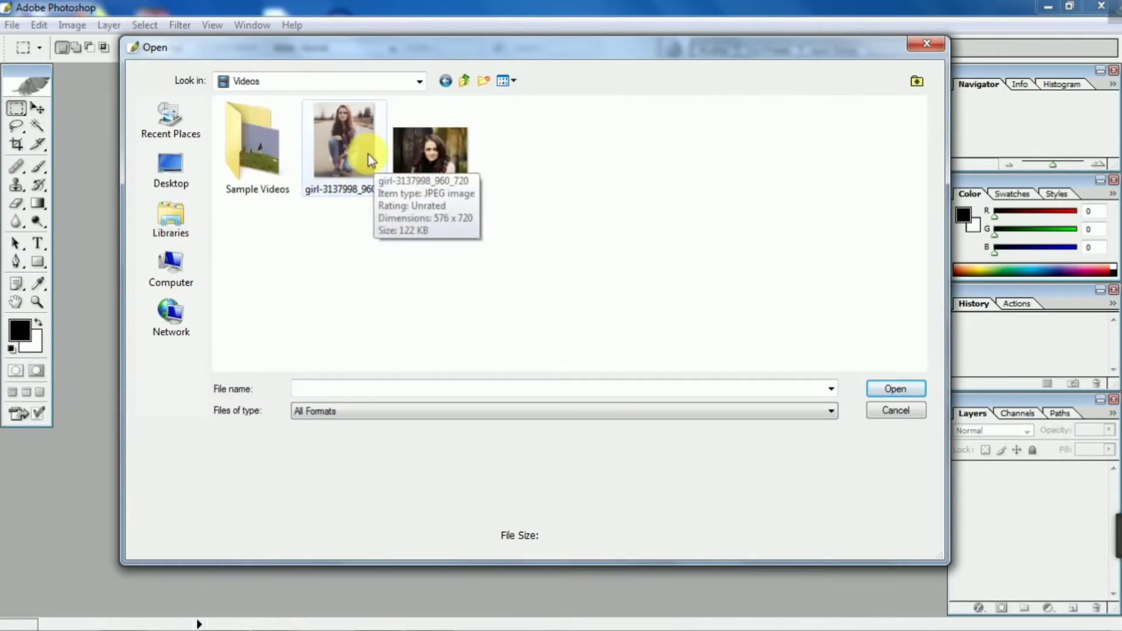
left_click(416, 154)
left_click(876, 390)
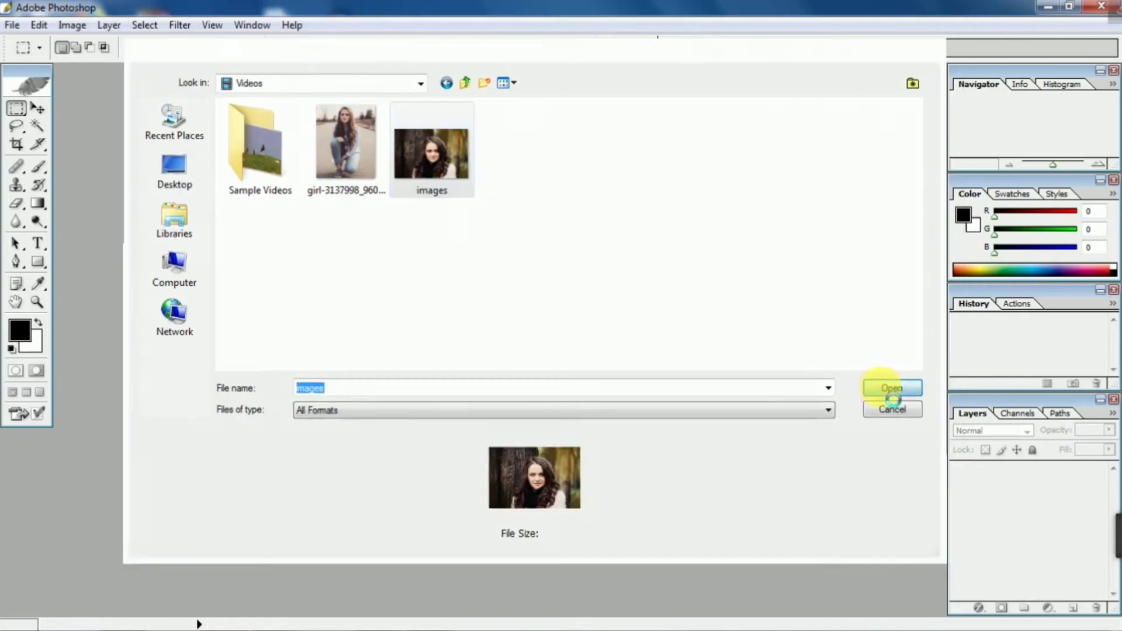
left_click_drag(160, 77, 793, 123)
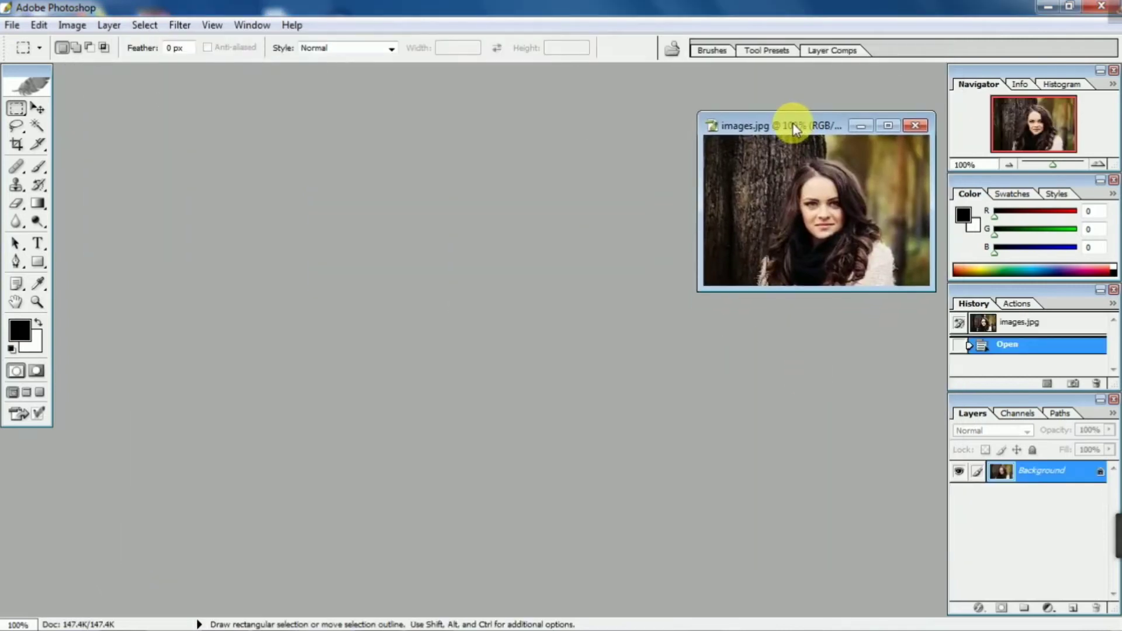
Open girl-3137998_960_720 from the videos folder and shift its window slightly away from the toolbox.
double_click(482, 212)
left_click(251, 145)
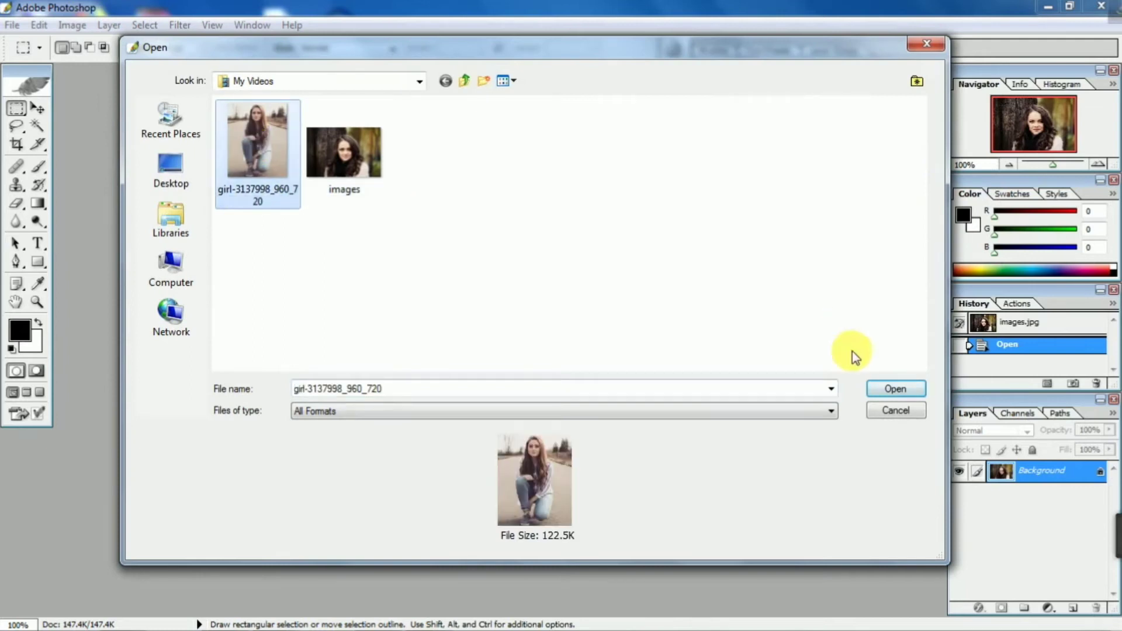
left_click(889, 390)
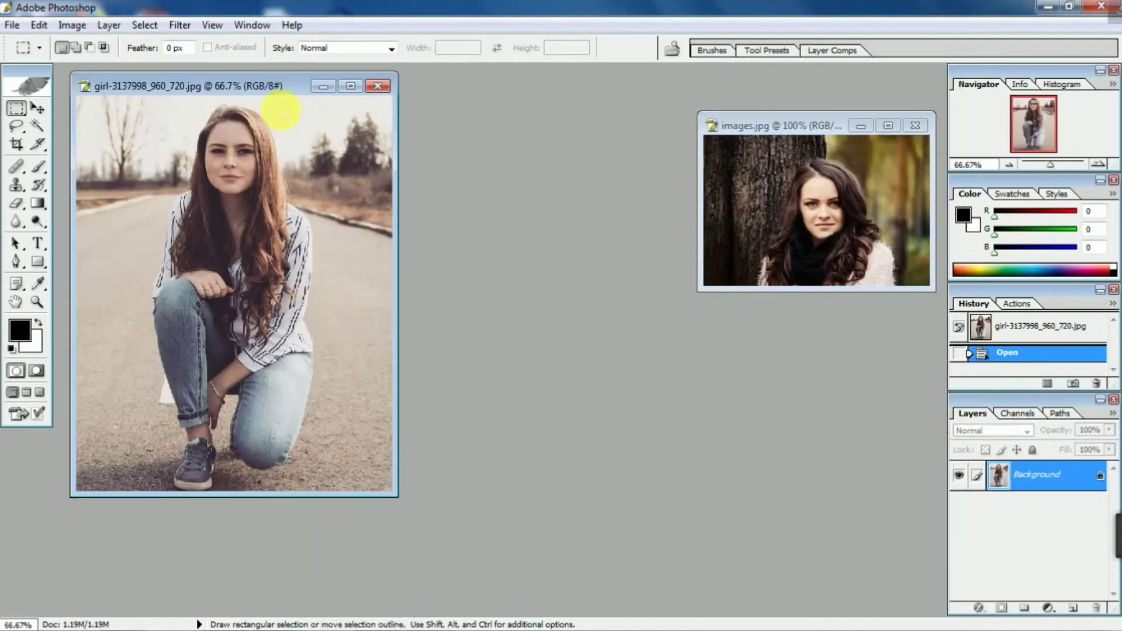
left_click_drag(250, 88, 274, 87)
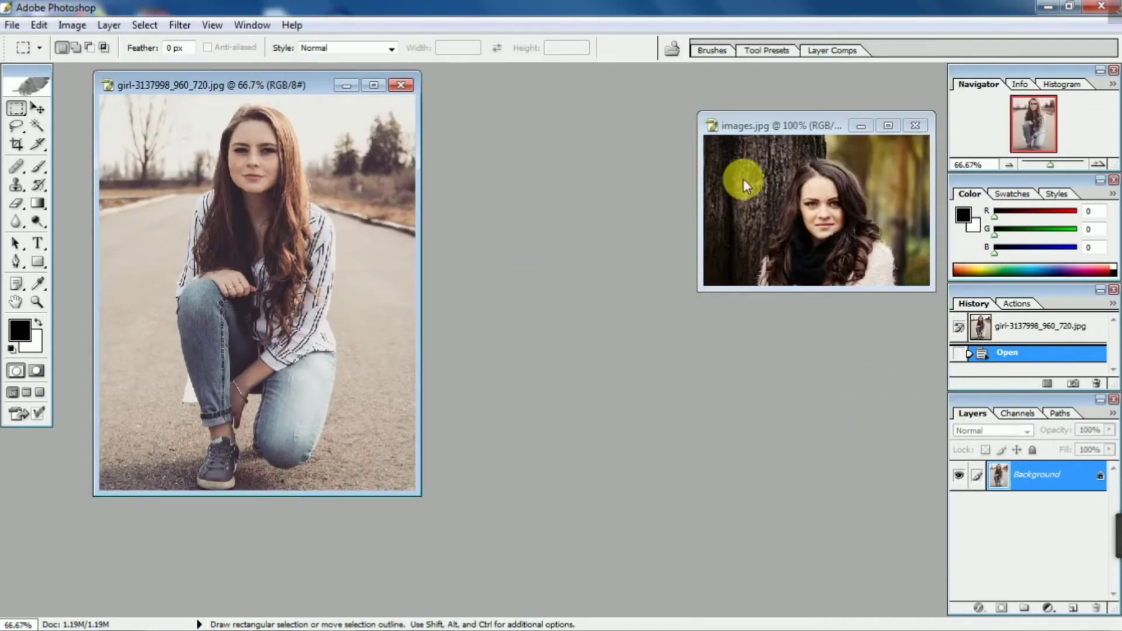
Zoom images.jpg to 200% and place its window beside the kneeling girl's photo.
left_click_drag(785, 129, 684, 159)
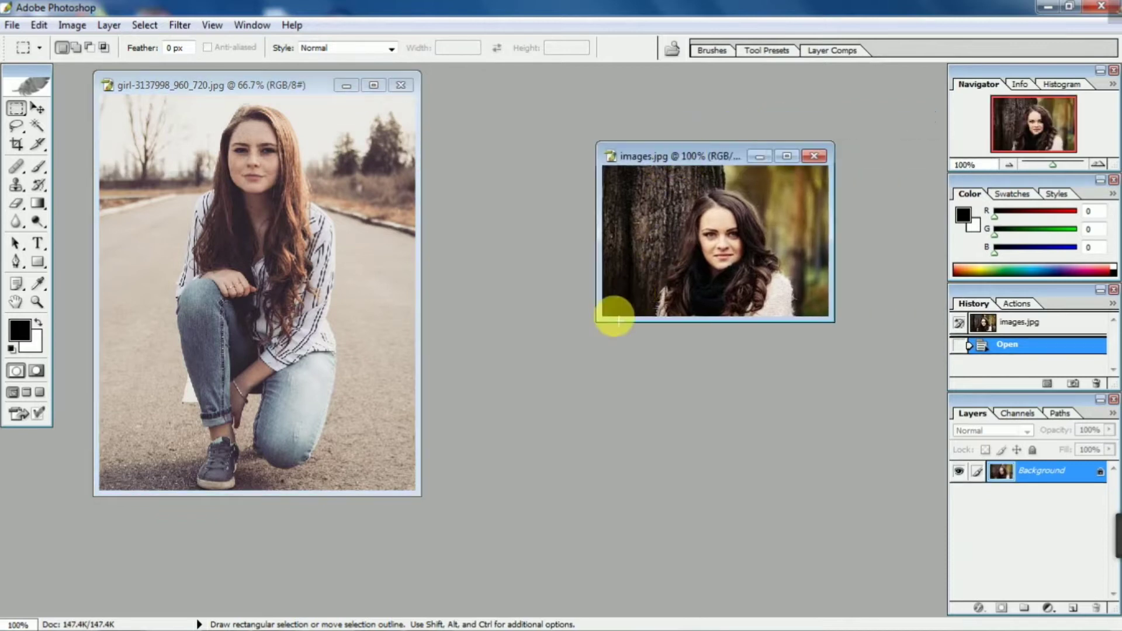
key("ctrl+plus")
left_click_drag(455, 100, 479, 139)
left_click_drag(584, 142, 545, 127)
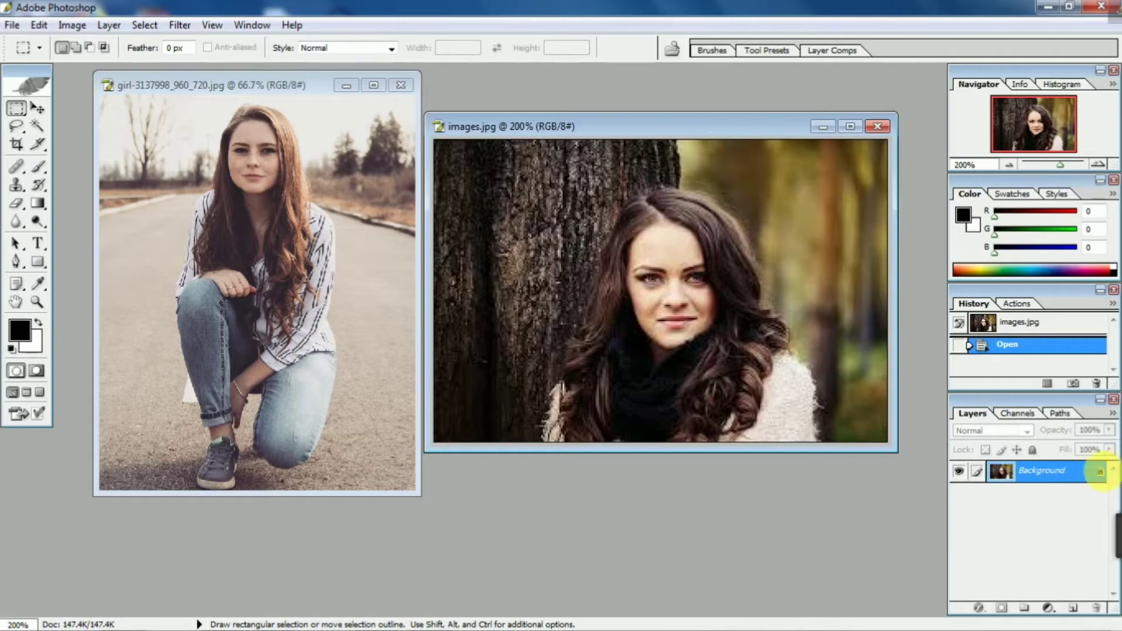
Convert the locked Background of images.jpg into a regular layer with the default name Layer 0.
mouse_move(1103, 476)
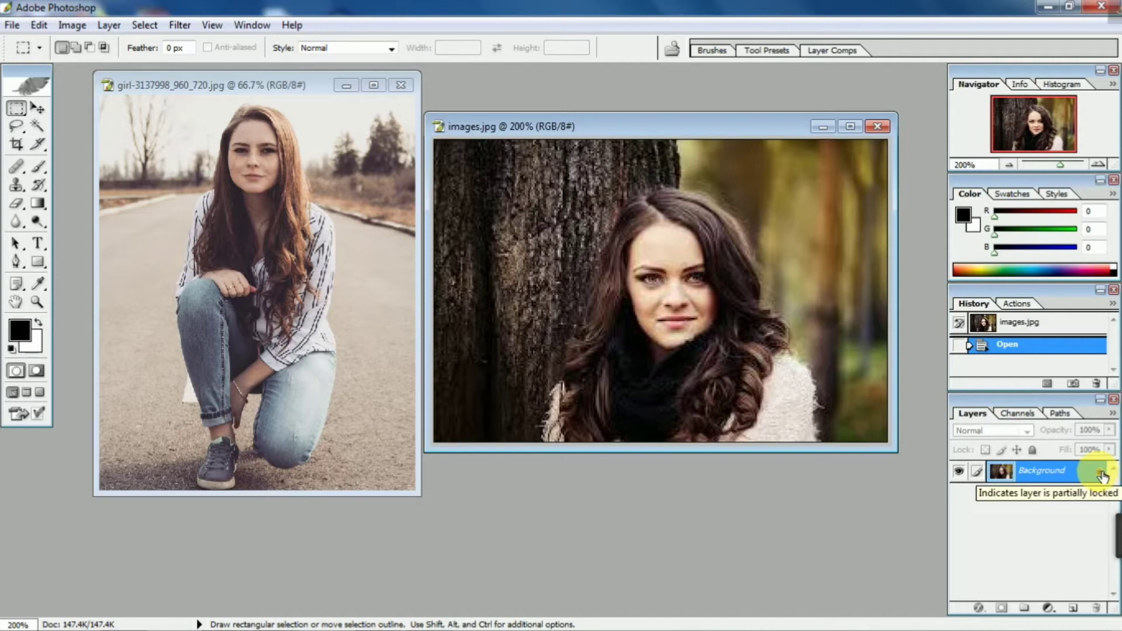
double_click(1102, 476)
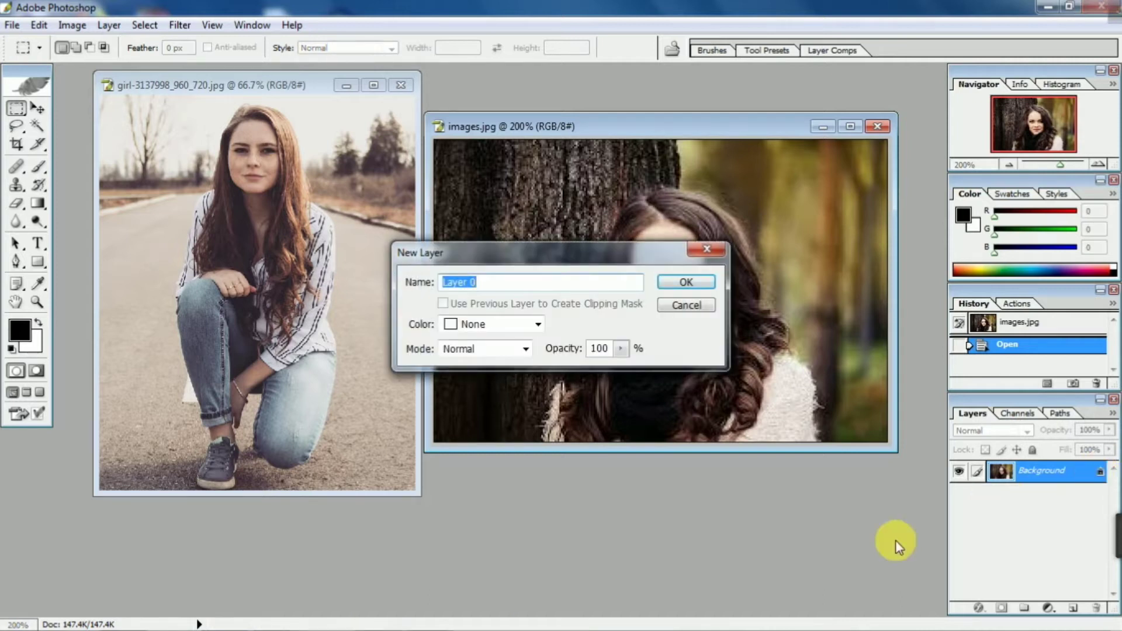
left_click(694, 286)
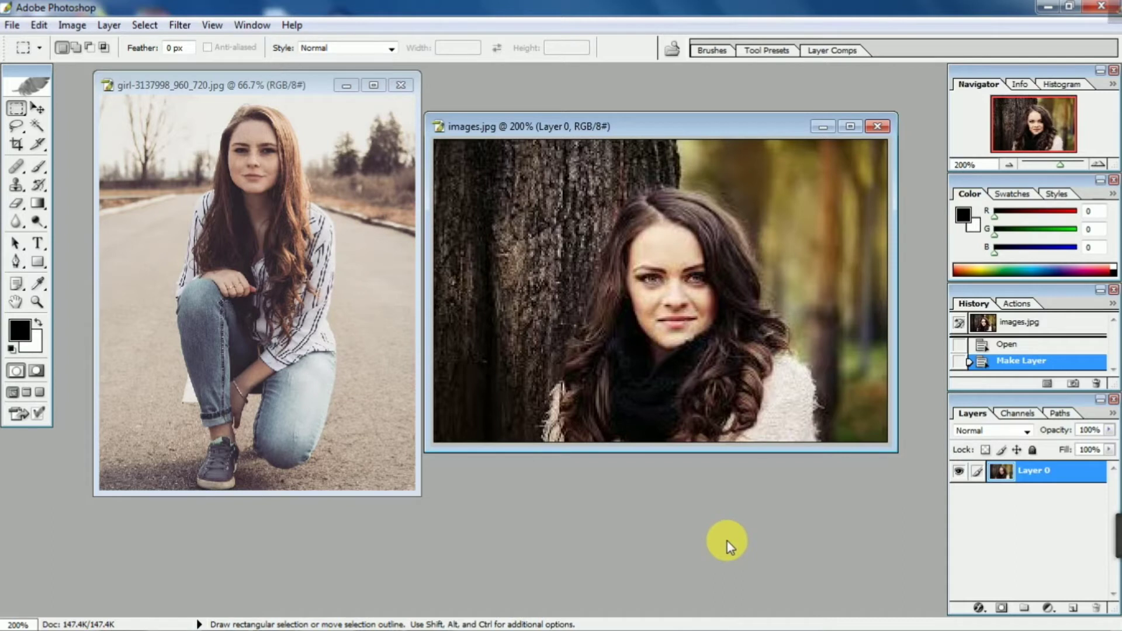
Select the kneeling girl's face with the Rectangular Marquee tool and move it into images.jpg over the portrait's face.
left_click(18, 111)
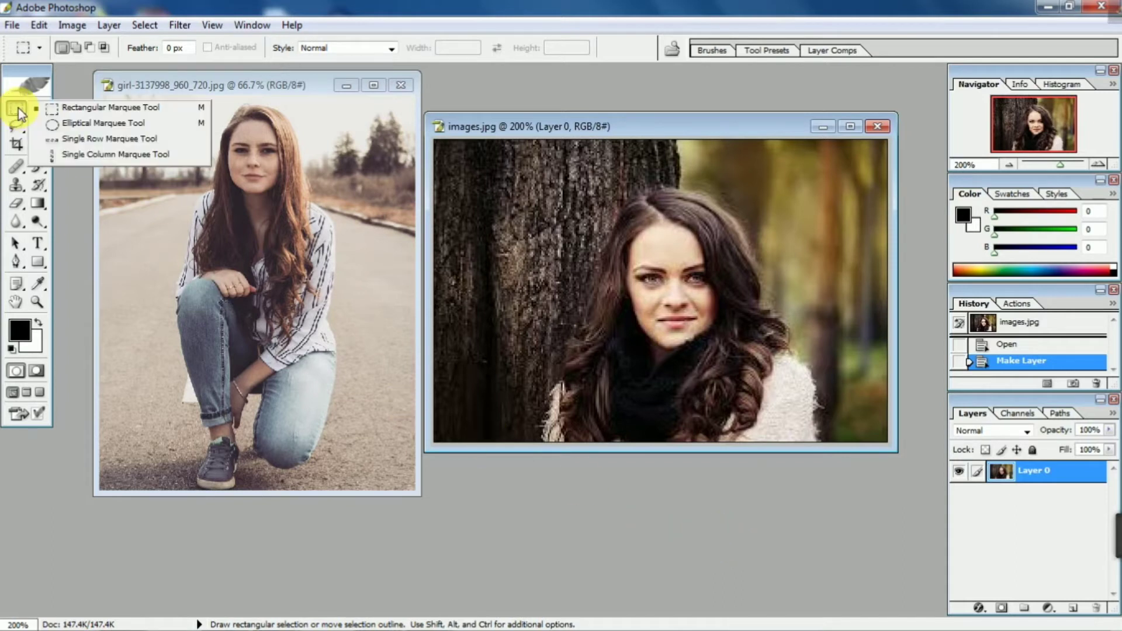
left_click(91, 112)
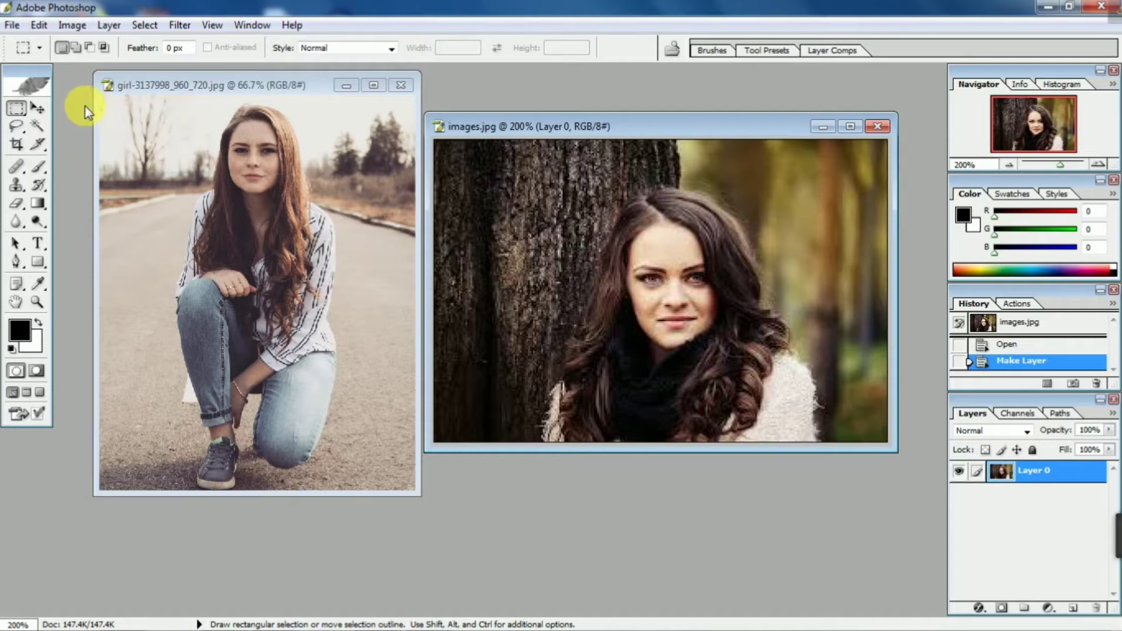
left_click(181, 151)
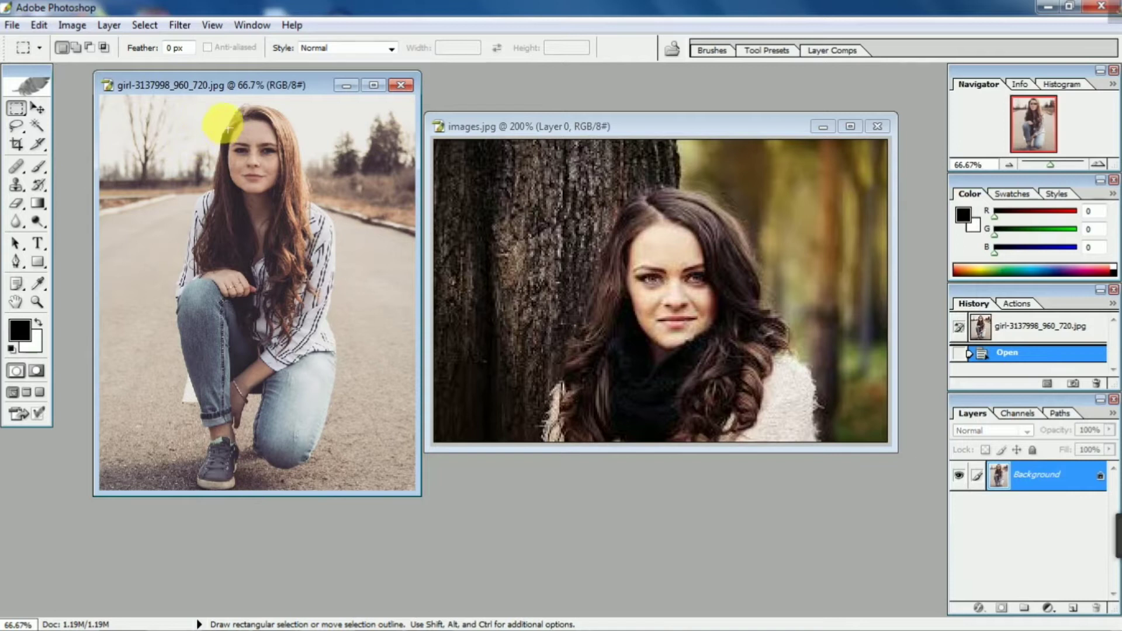
left_click_drag(222, 120, 265, 162)
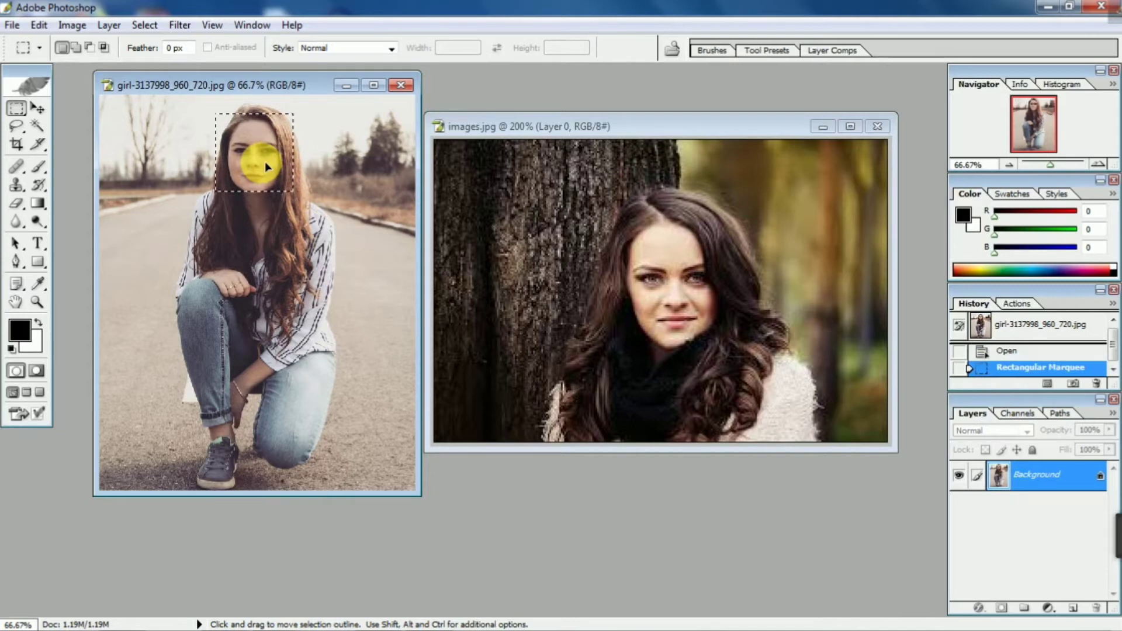
left_click_drag(265, 161, 265, 161)
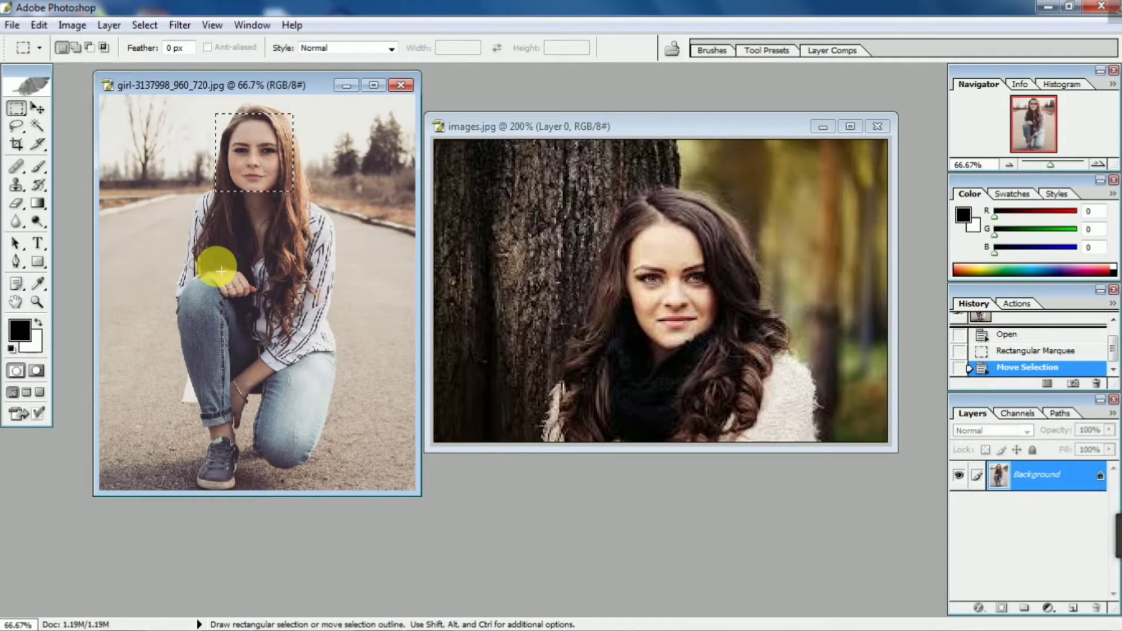
left_click(38, 108)
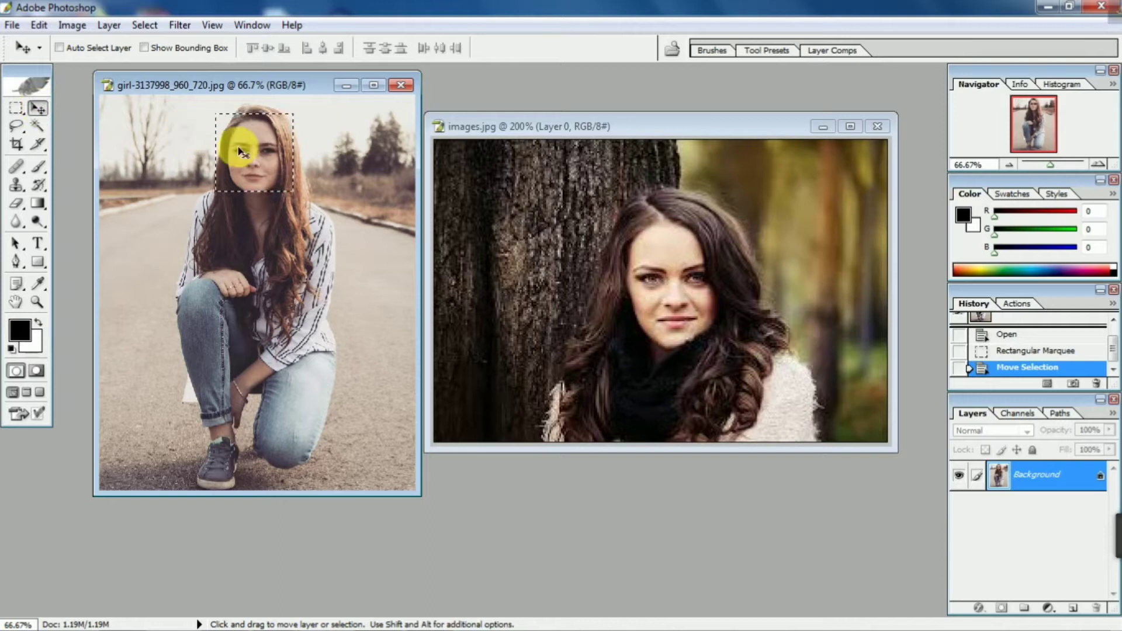
left_click_drag(243, 143, 657, 264)
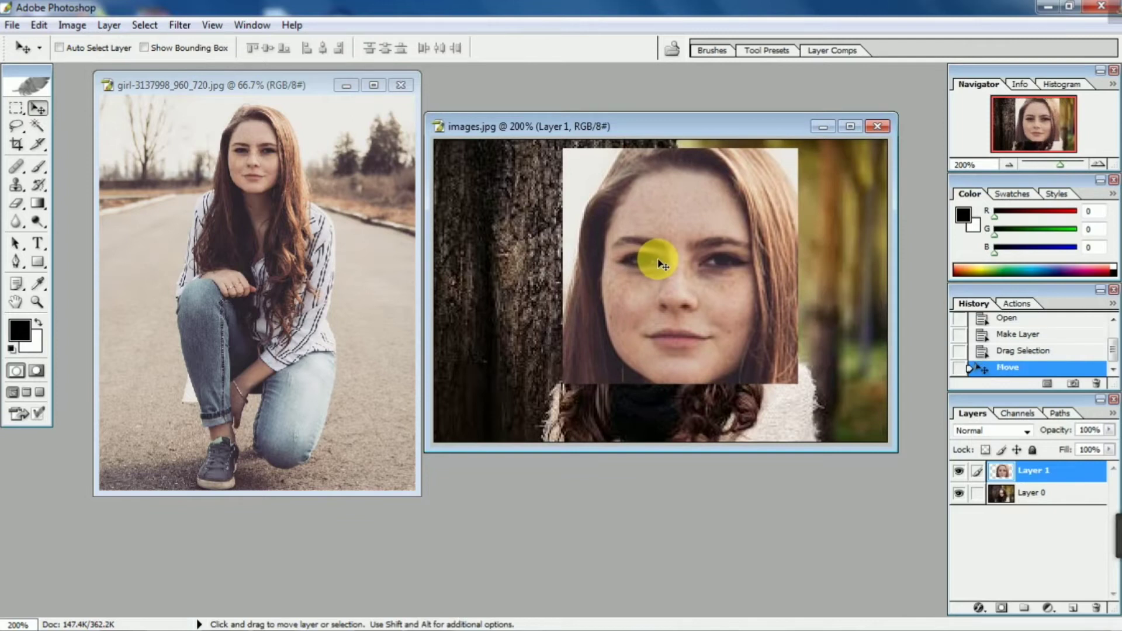
Free-transform the pasted face to about 49% width and 58.7% height, positioned over the portrait's face.
key("ctrl+t")
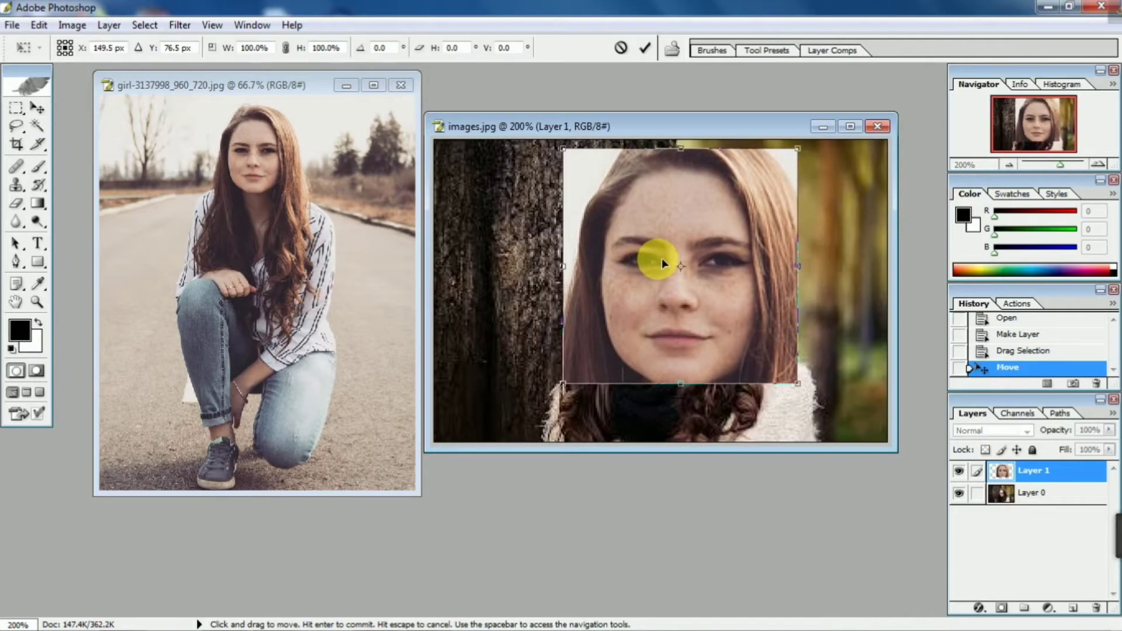
left_click_drag(797, 384, 679, 291)
left_click_drag(642, 241, 695, 296)
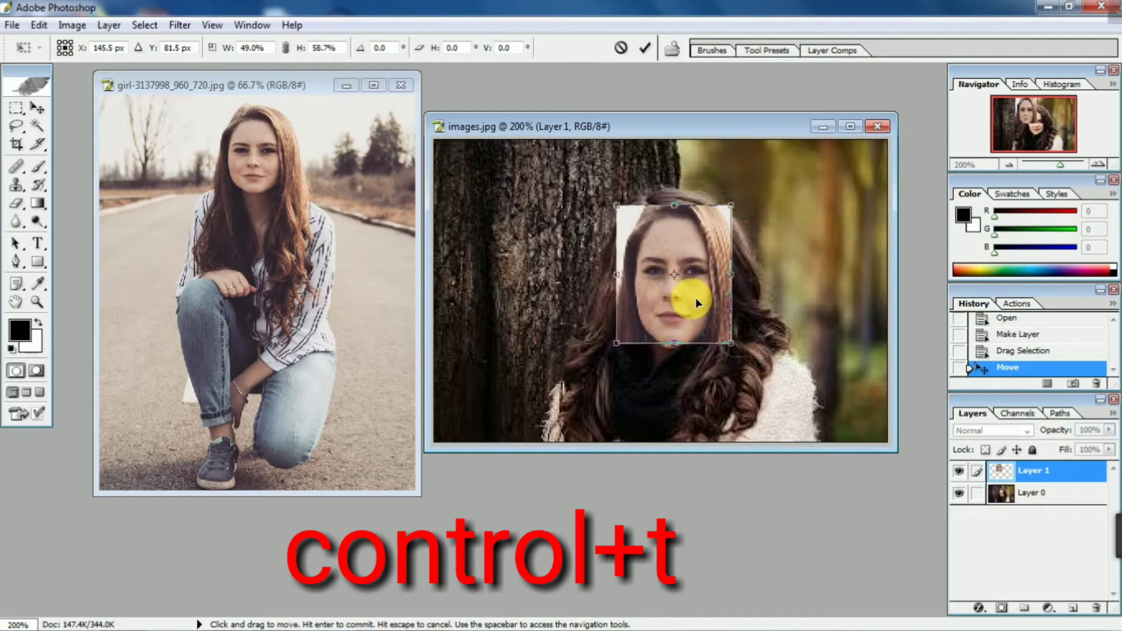
key("Return")
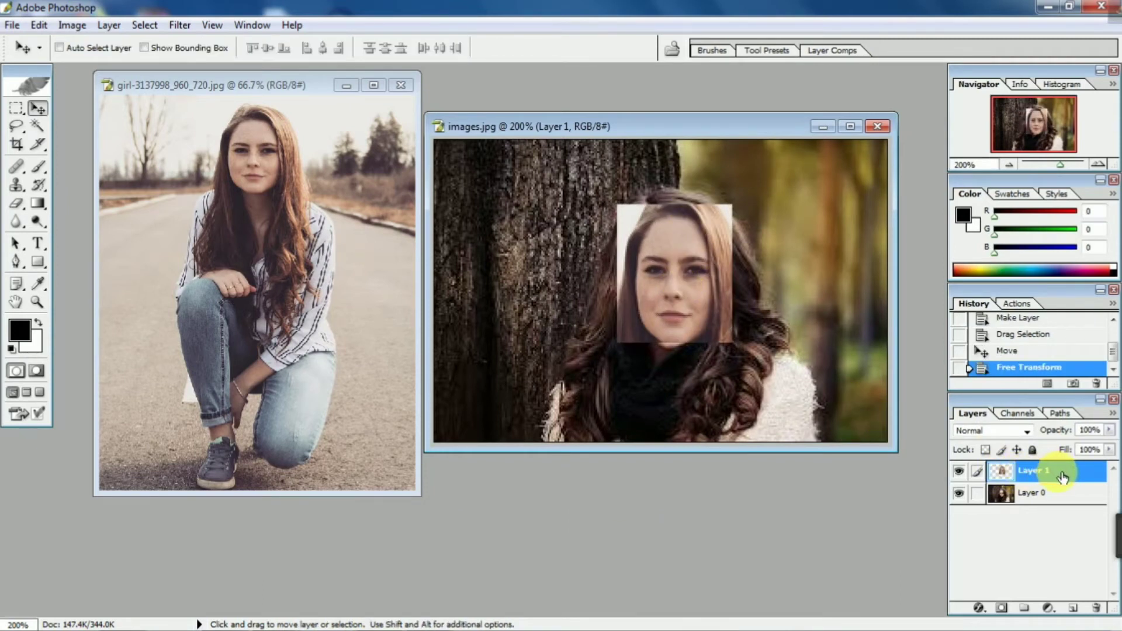
Move Layer 1 beneath Layer 0 and add a layer mask to Layer 0.
left_click_drag(1059, 468, 1069, 529)
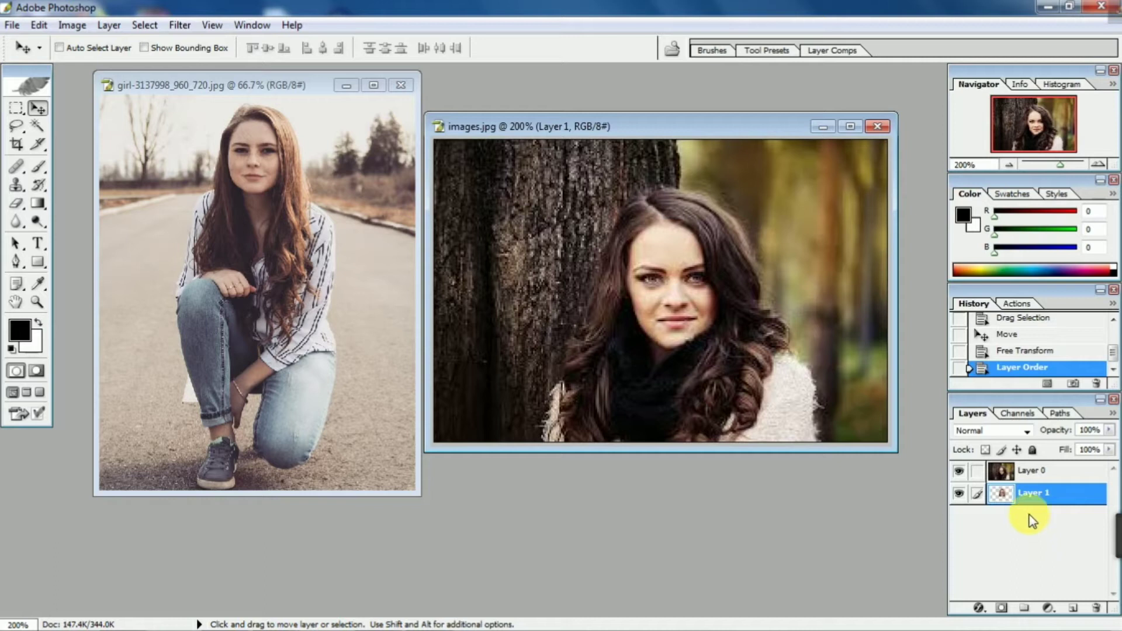
left_click(1037, 477)
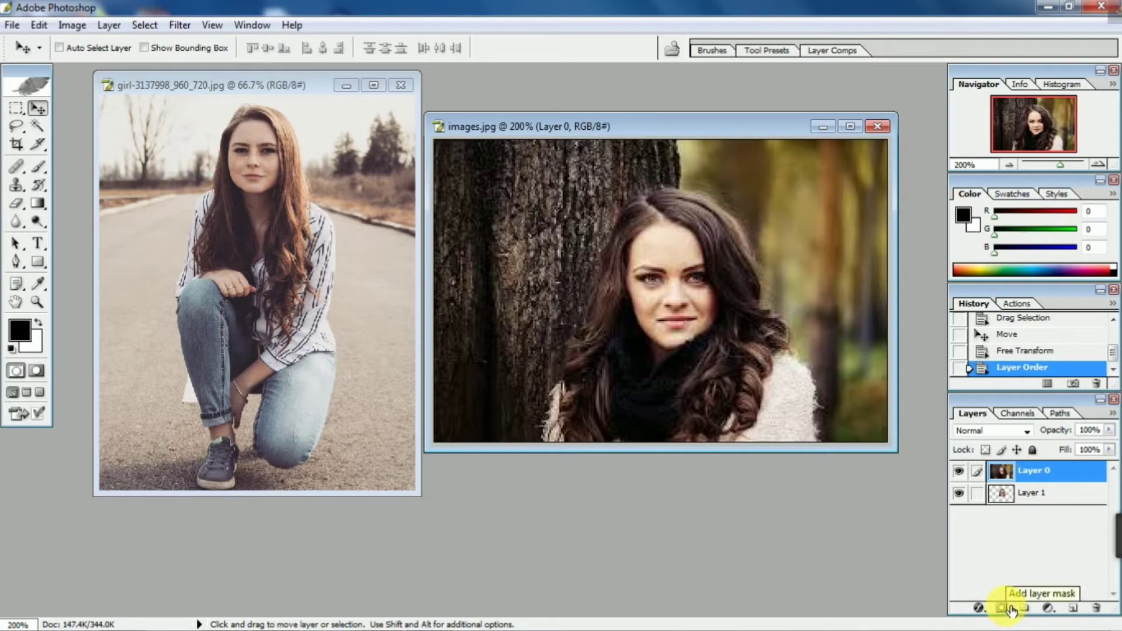
left_click(1011, 609)
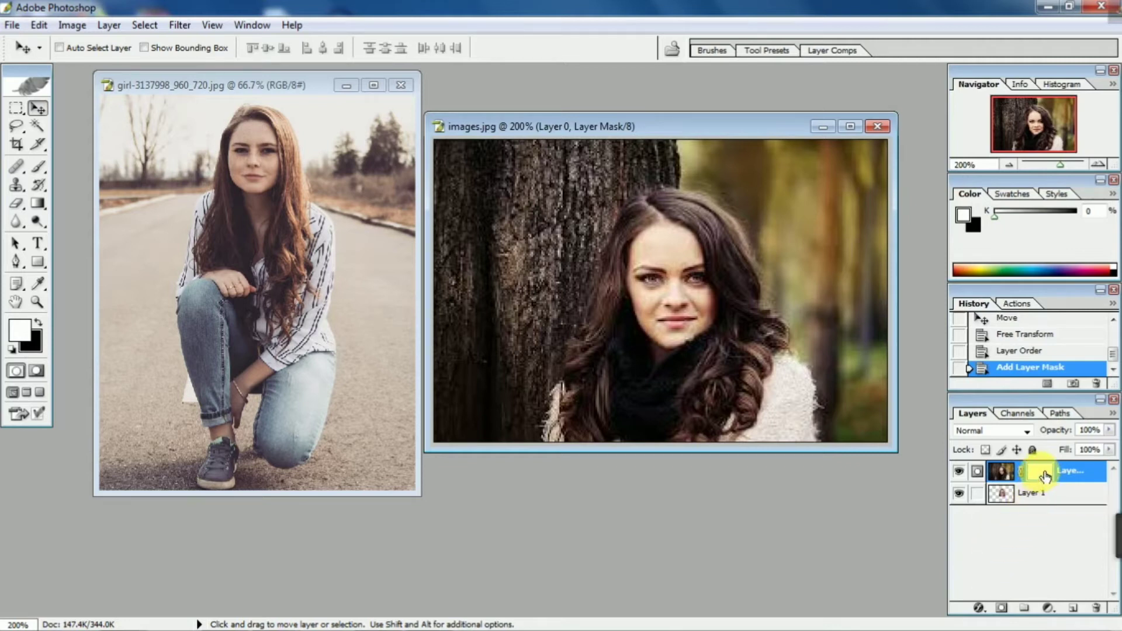
Paint black over the face on Layer 0's mask with the 13 px Brush tool to reveal the face beneath.
left_click(37, 322)
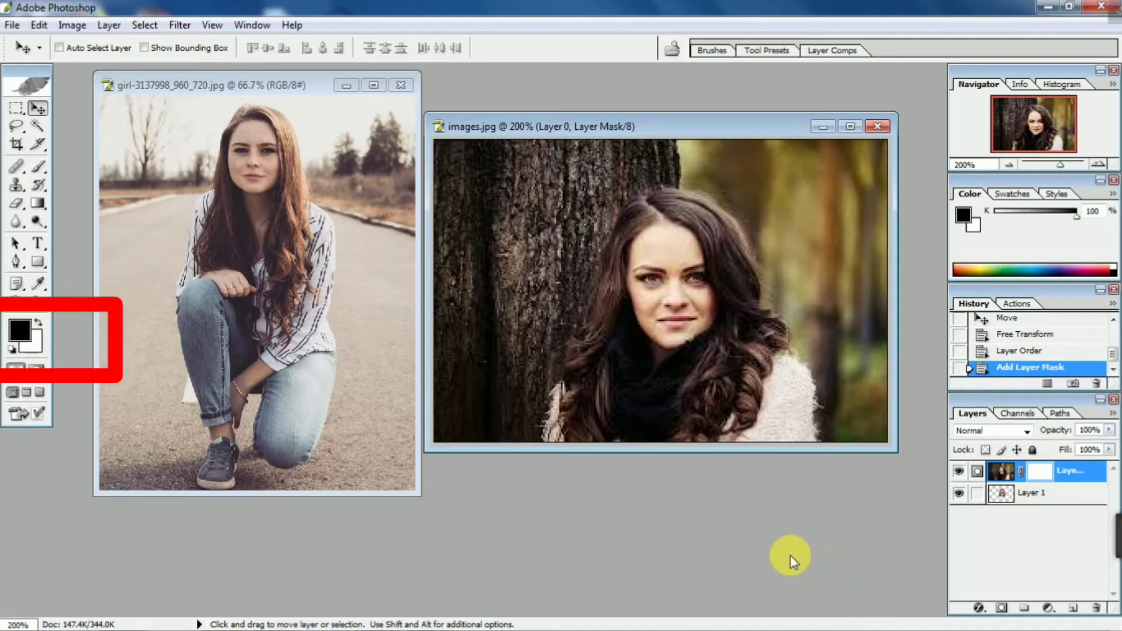
left_click(37, 165)
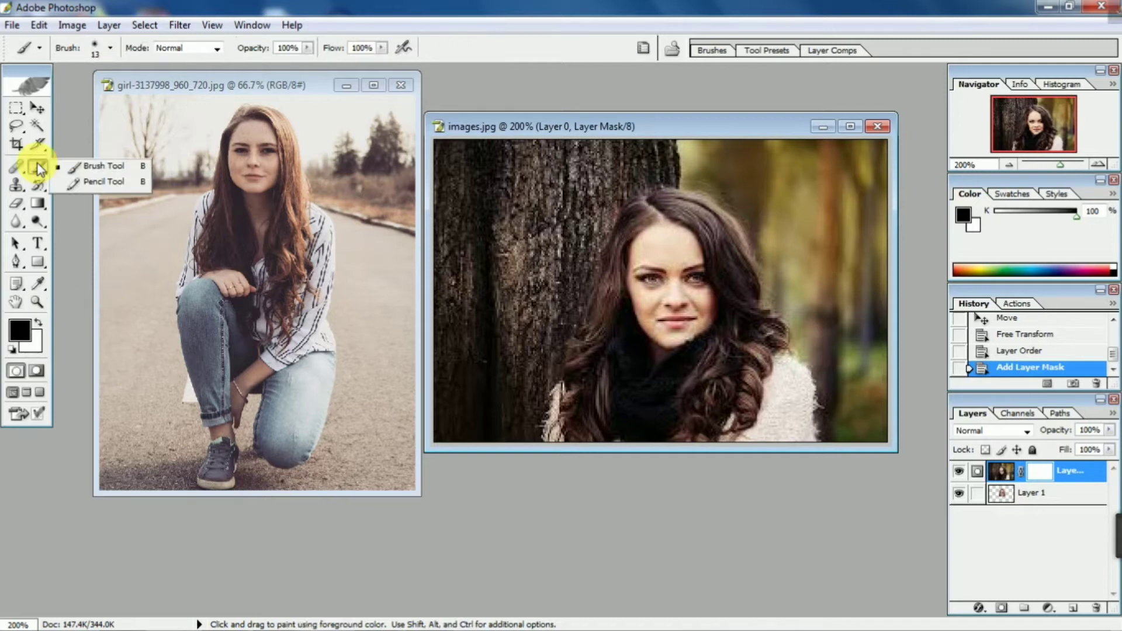
left_click(103, 164)
mouse_move(661, 270)
left_mouse_down()
mouse_move(665, 294)
mouse_move(649, 280)
mouse_move(679, 265)
mouse_move(682, 288)
mouse_move(662, 309)
mouse_move(642, 272)
mouse_move(647, 247)
mouse_move(674, 243)
mouse_move(696, 274)
mouse_move(684, 293)
mouse_move(642, 256)
mouse_move(657, 309)
mouse_move(643, 296)
mouse_move(677, 329)
mouse_move(698, 273)
mouse_move(688, 245)
mouse_move(652, 239)
mouse_move(681, 239)
mouse_move(655, 236)
mouse_move(642, 263)
mouse_move(648, 302)
mouse_move(637, 260)
mouse_move(671, 246)
left_mouse_up()
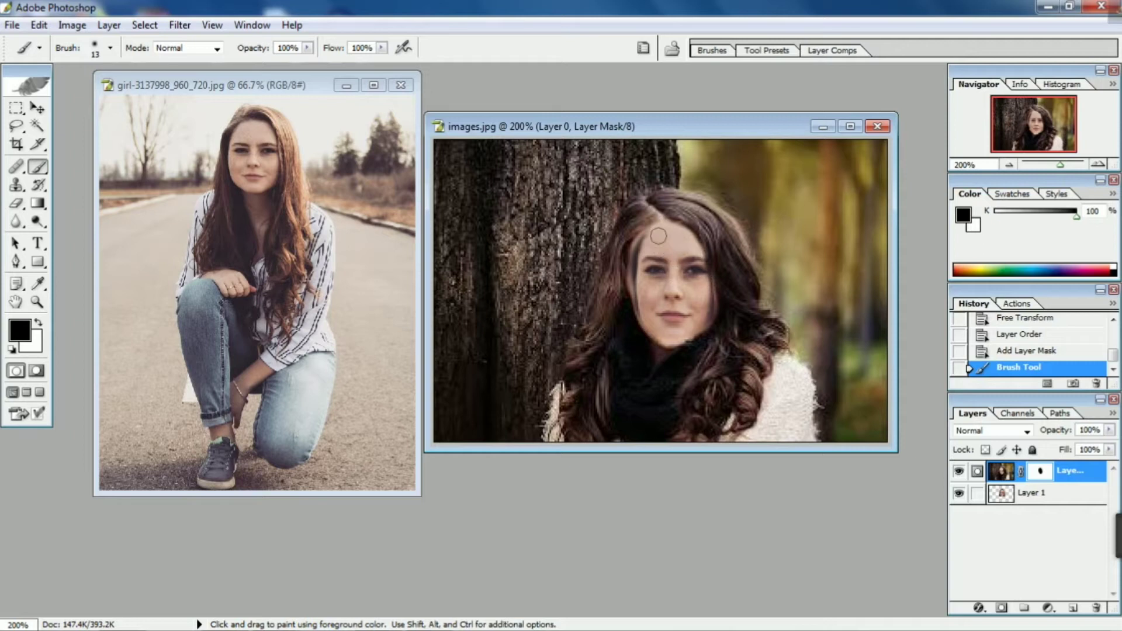
mouse_move(657, 235)
left_mouse_down()
mouse_move(669, 245)
mouse_move(658, 257)
left_mouse_up()
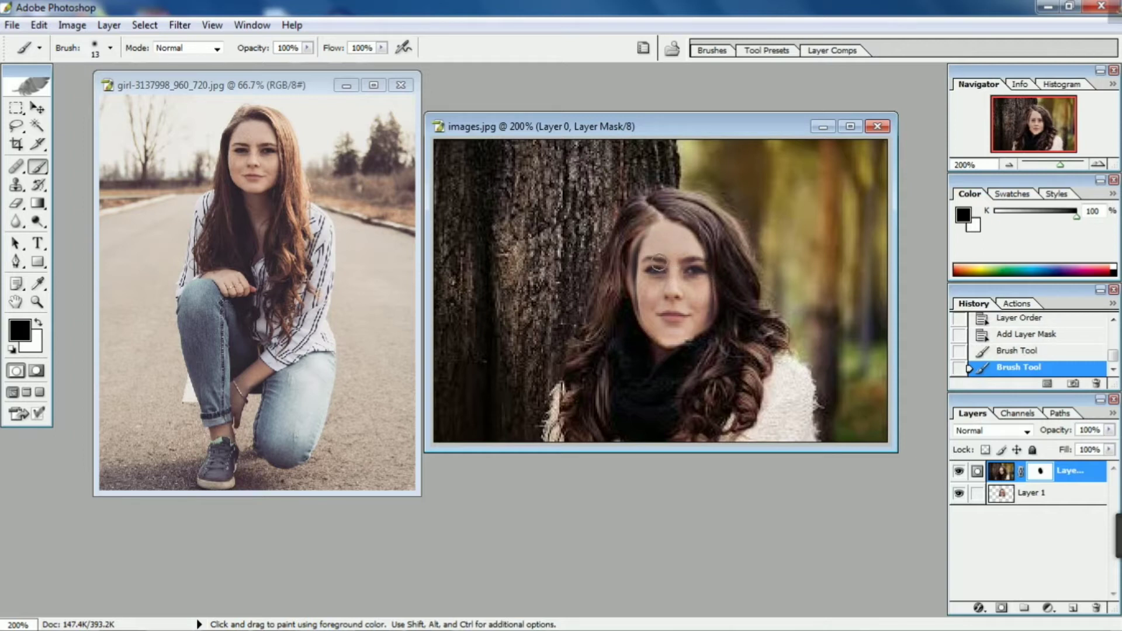
Free-transform Layer 1 to 117.9% width and 104.8% height, repositioned so the face fills the portrait's mask opening.
left_click_drag(1019, 476, 1074, 499)
left_click(1074, 499)
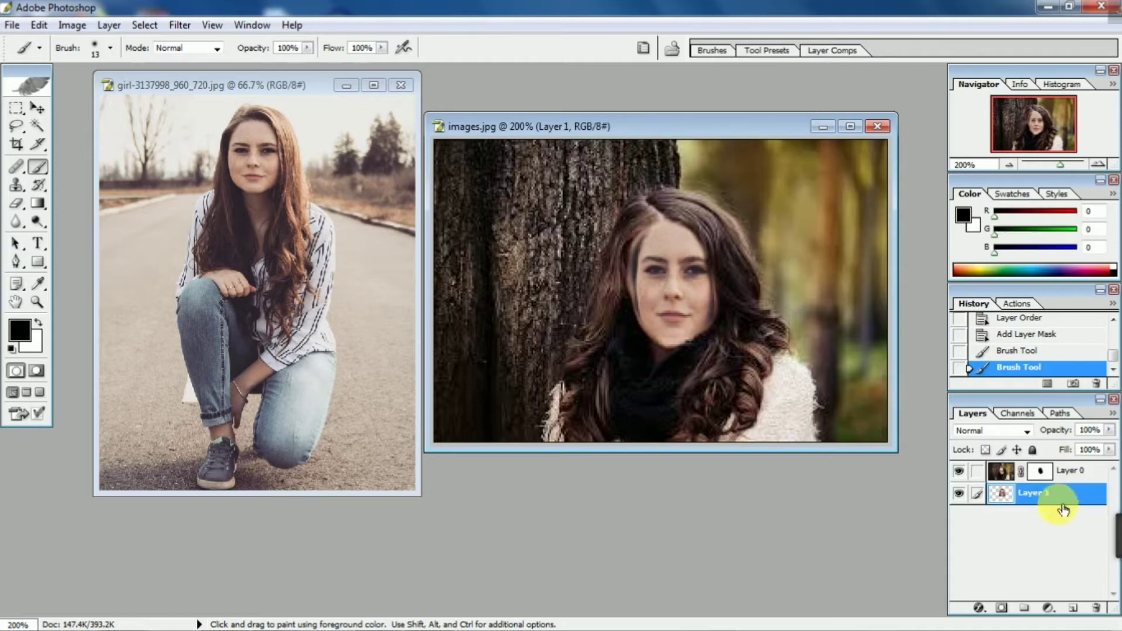
key("ctrl+t")
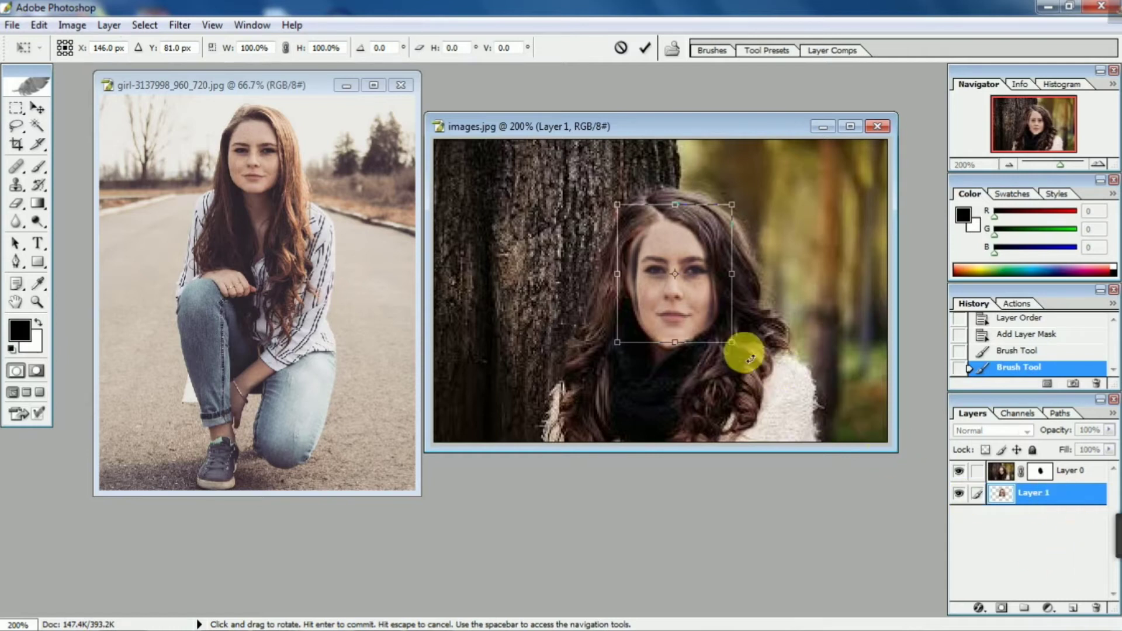
left_click_drag(733, 342, 716, 312)
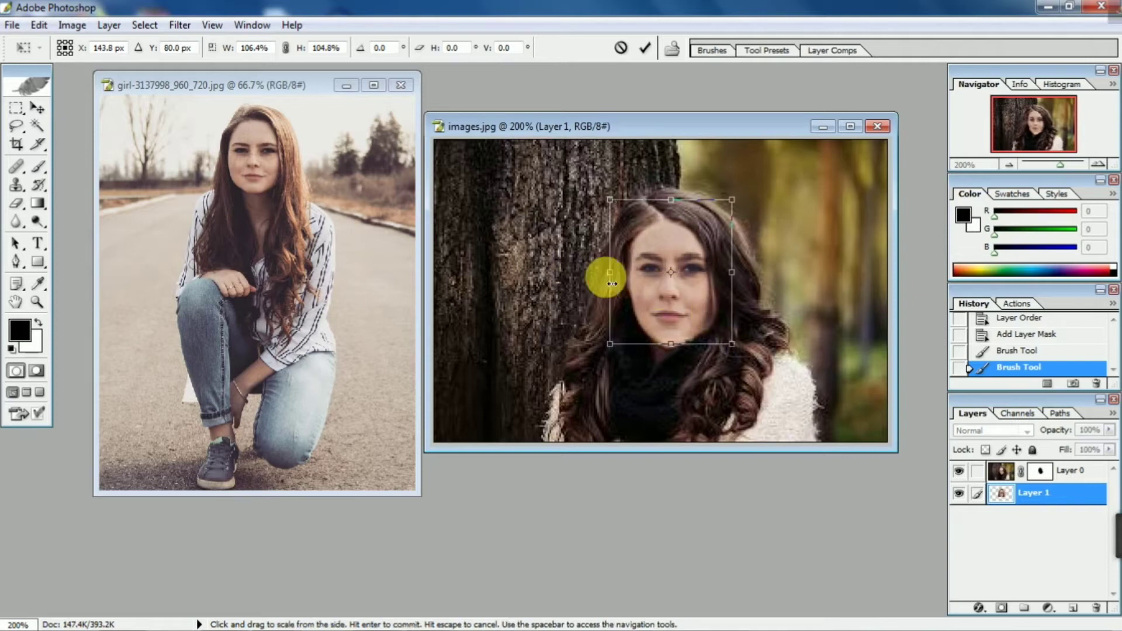
left_click_drag(612, 284, 608, 279)
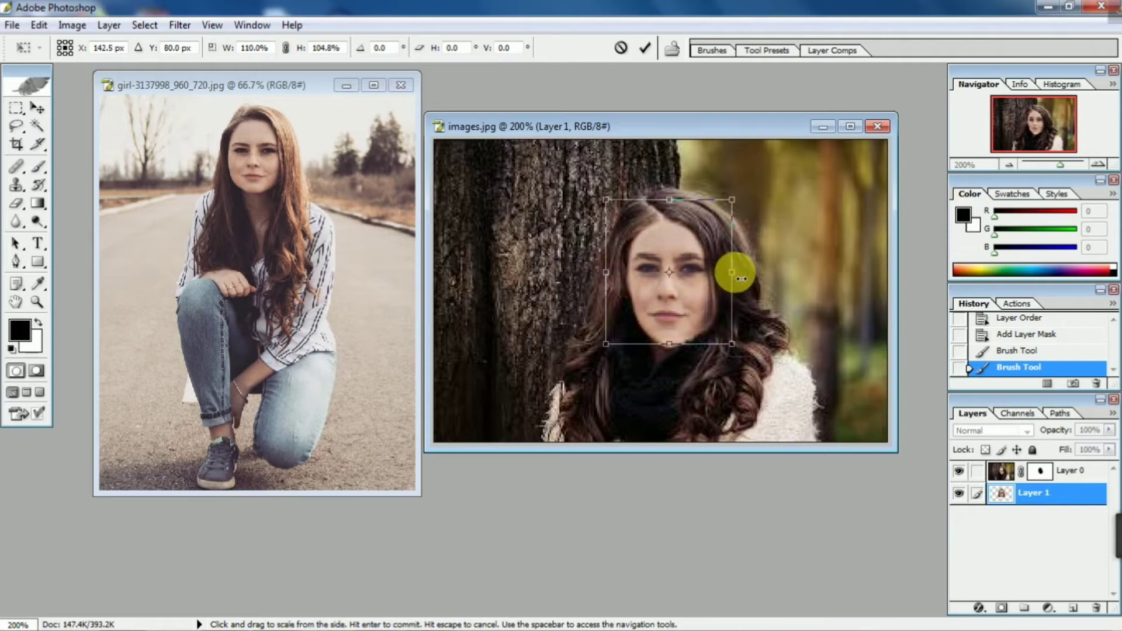
left_click_drag(741, 279, 703, 289)
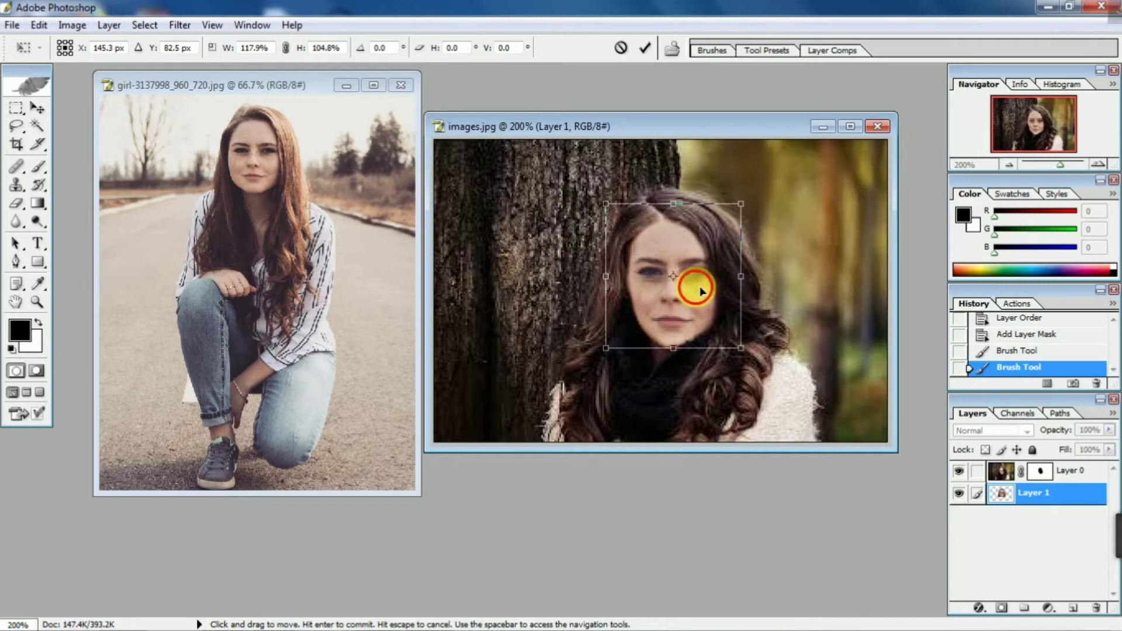
left_click_drag(700, 286, 698, 288)
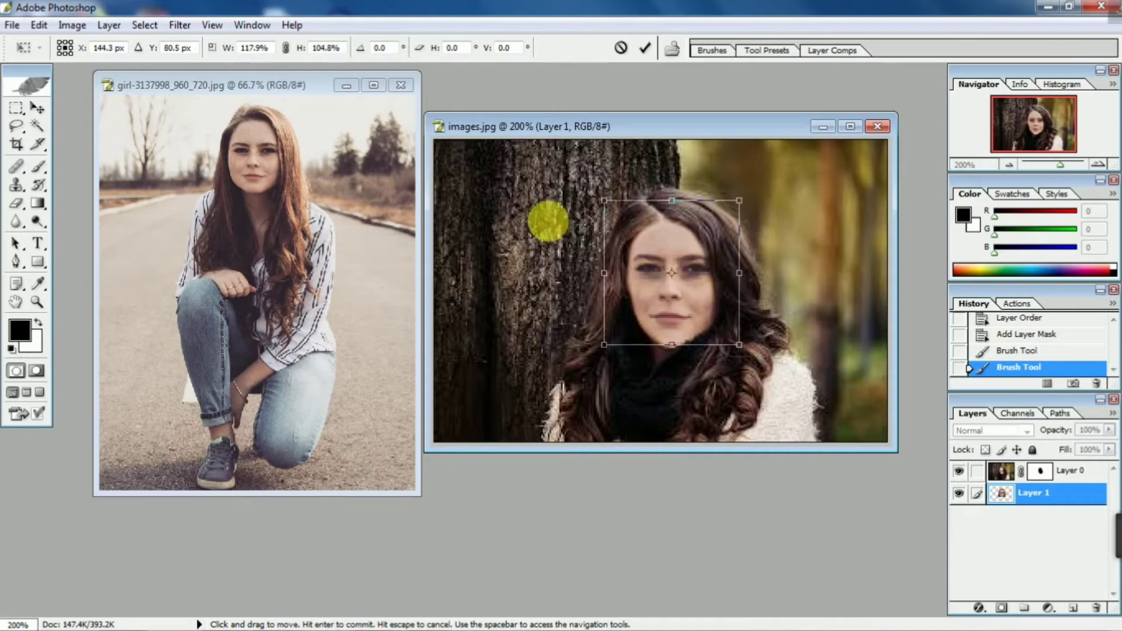
left_click(38, 110)
left_click(536, 253)
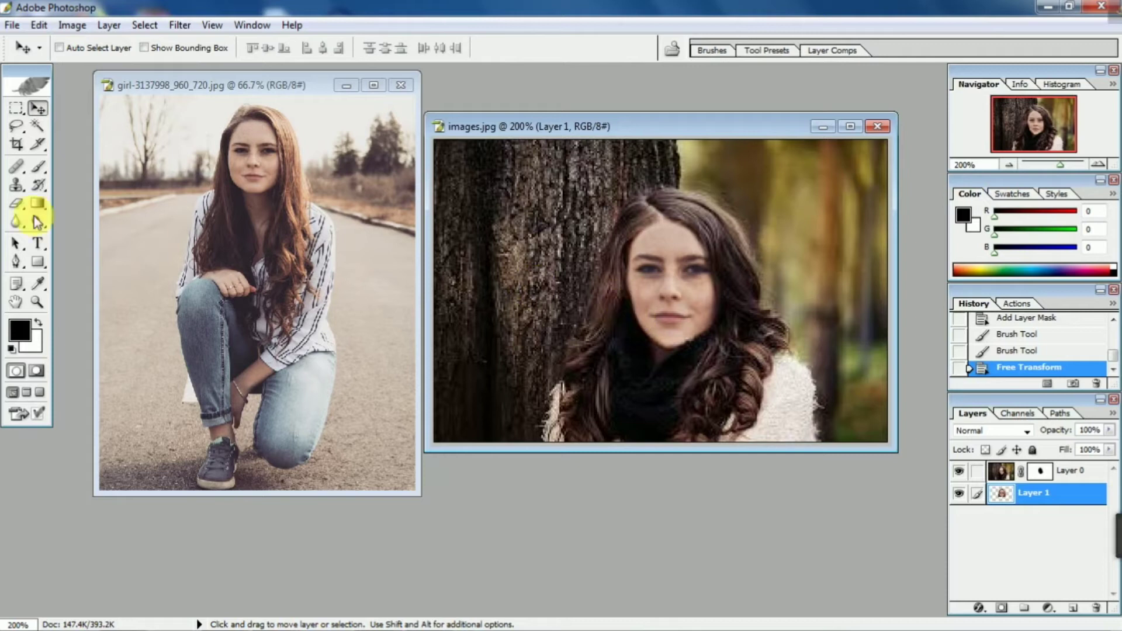
left_click(39, 185)
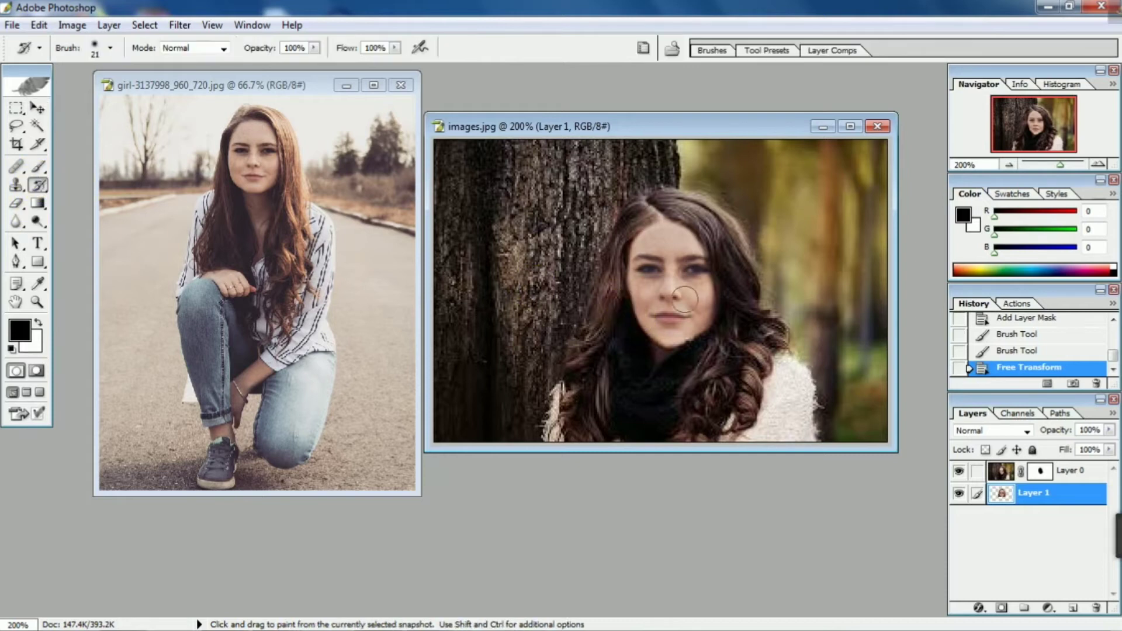
mouse_move(672, 286)
left_mouse_down()
mouse_move(681, 269)
mouse_move(676, 282)
left_mouse_up()
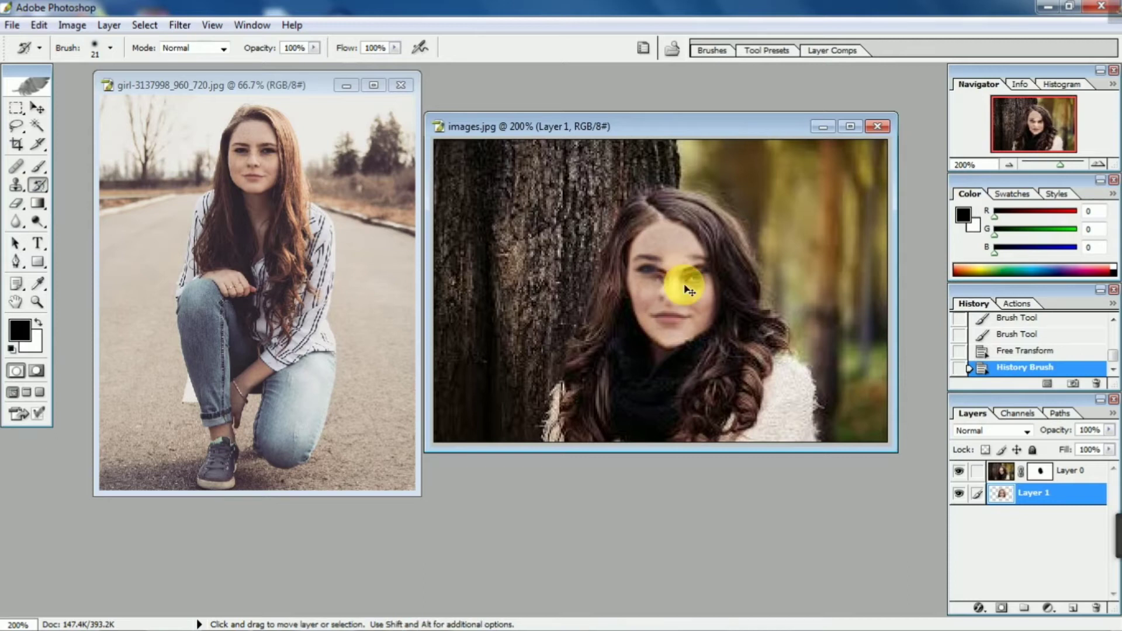
key("ctrl+z")
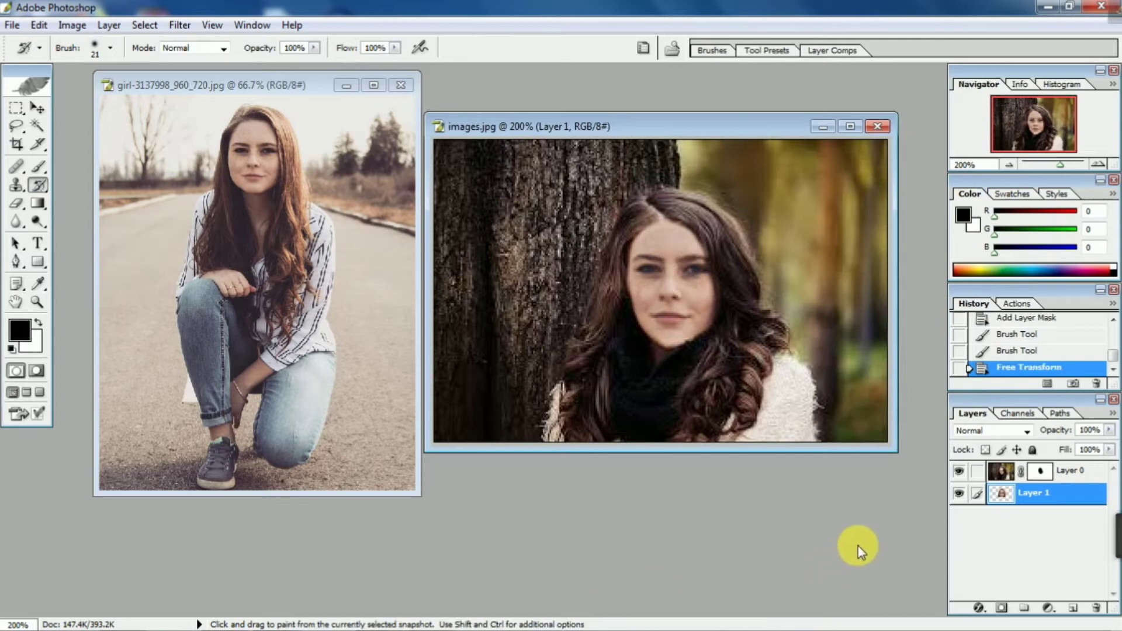
left_click(1058, 500)
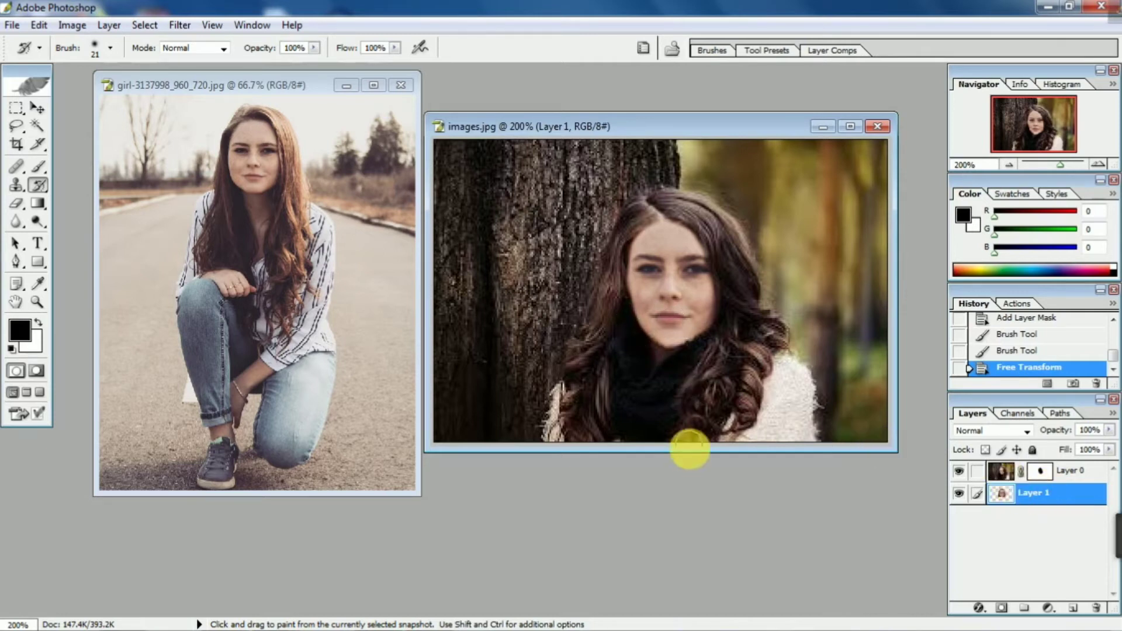
Paint more black on Layer 0's mask around the eye and cheeks with the 13 px Brush tool.
left_click(37, 107)
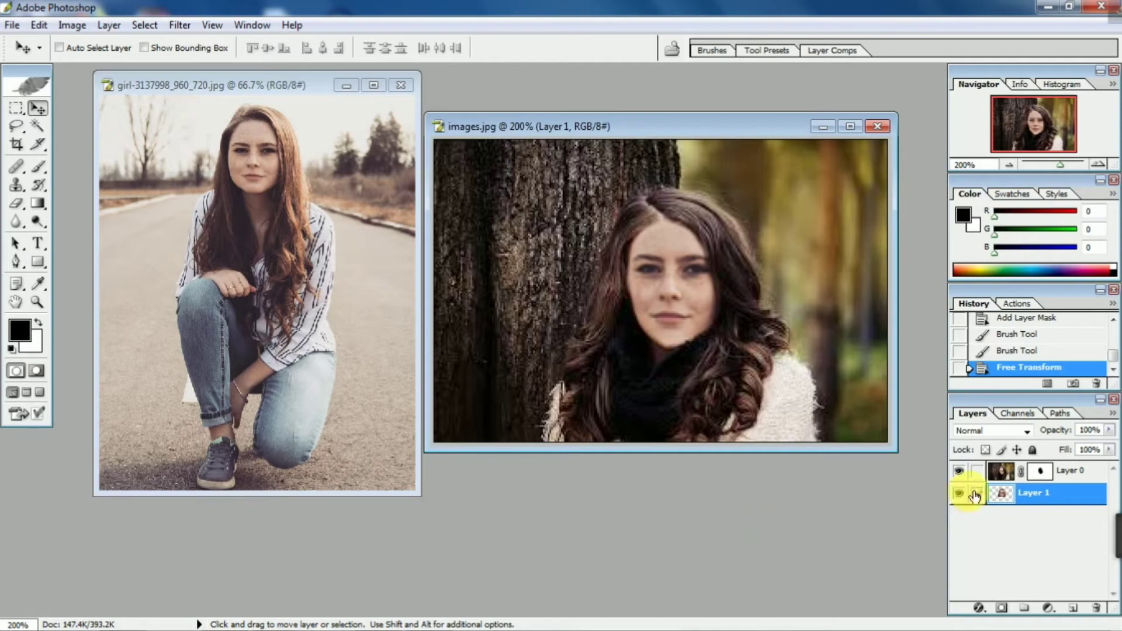
left_click(1079, 474)
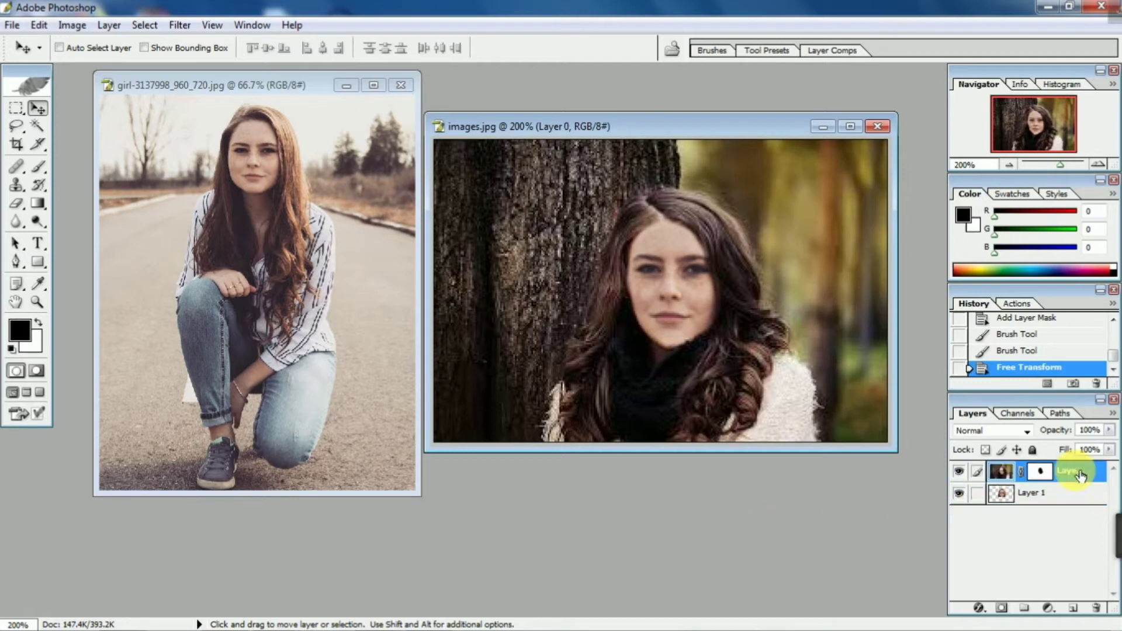
left_click(1045, 472)
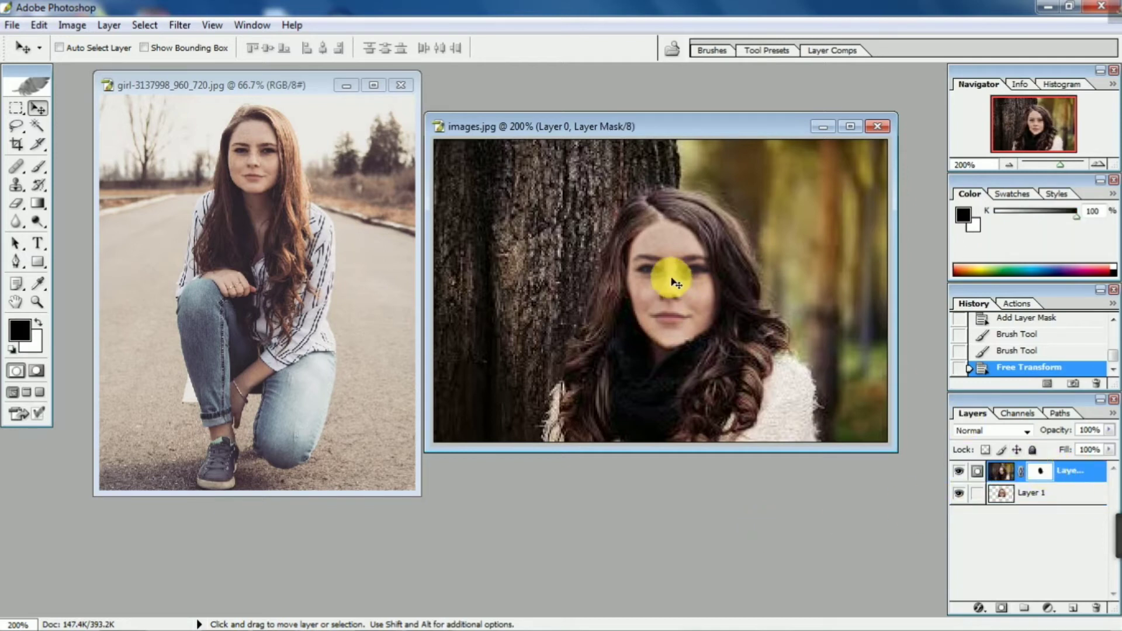
left_click(35, 170)
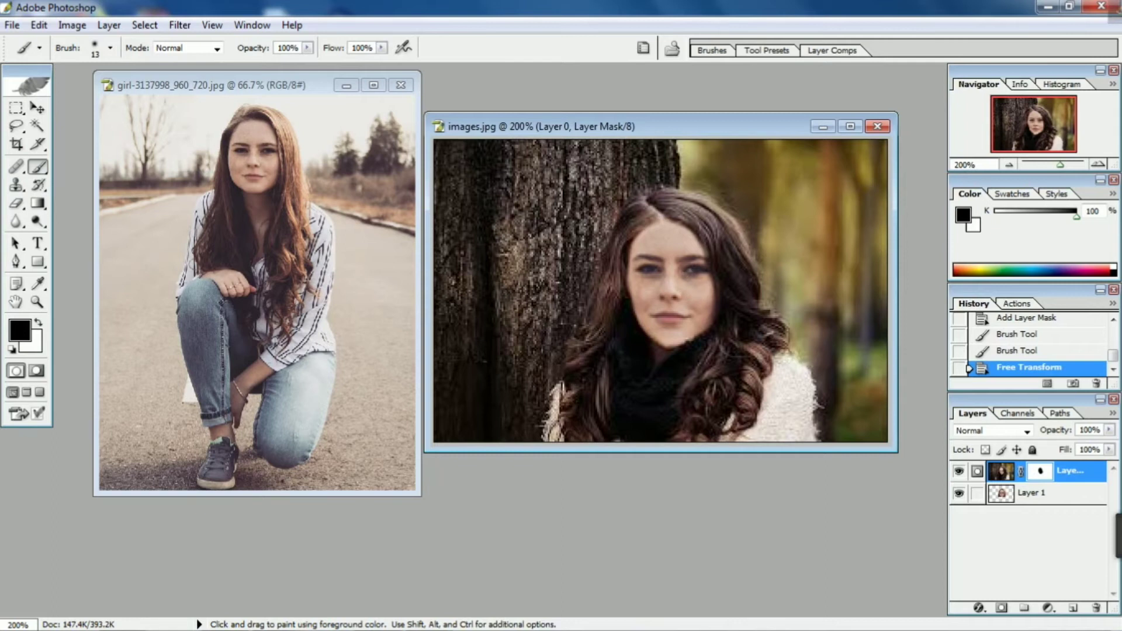
left_click_drag(647, 267, 645, 292)
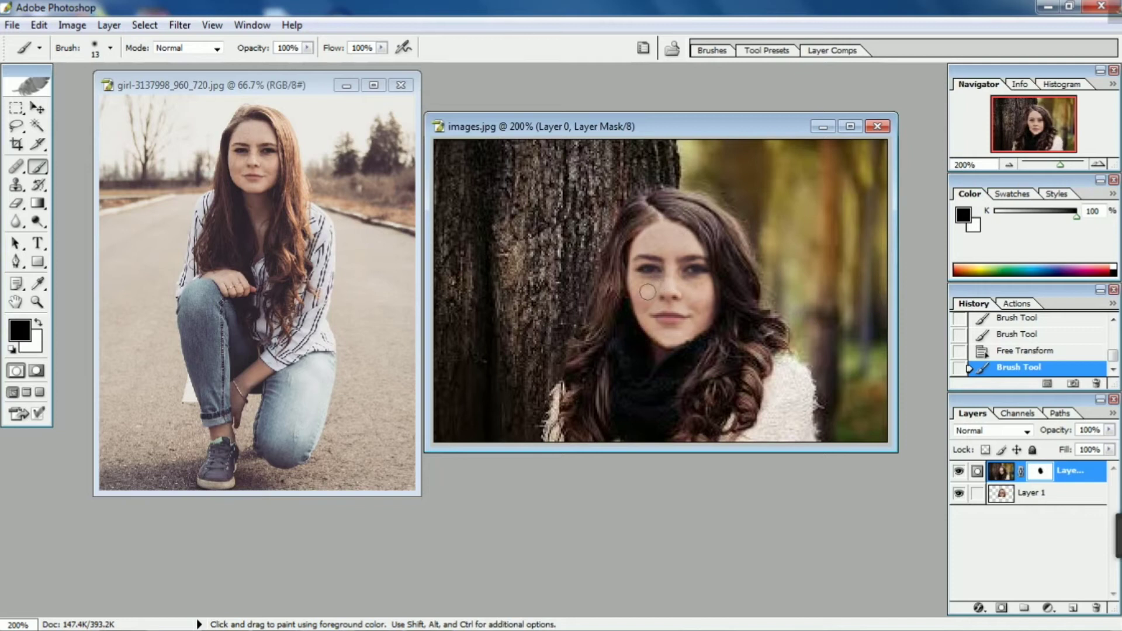
left_click(695, 297)
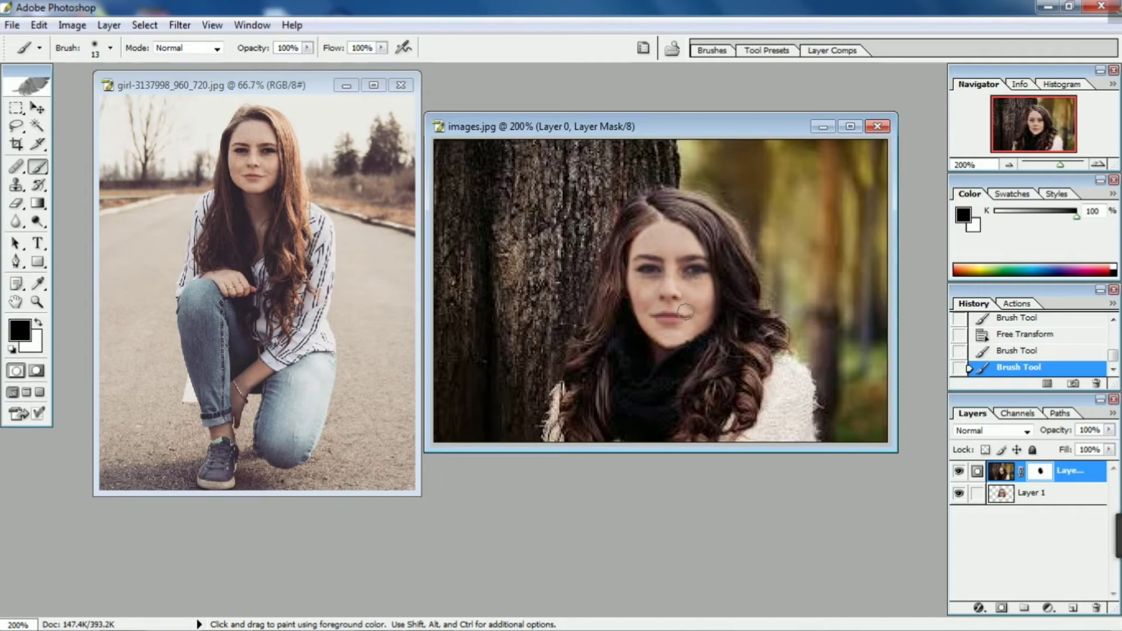
Apply Color Balance to Layer 1's midtones with color levels +20, +5 and -11.
left_click(38, 108)
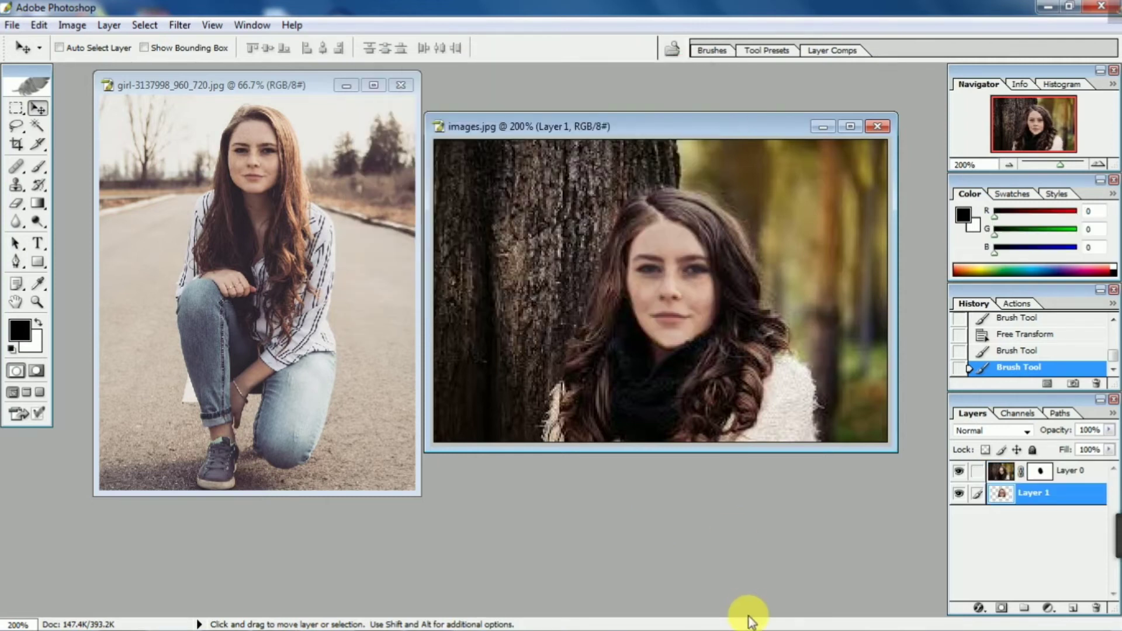
key("ctrl+b")
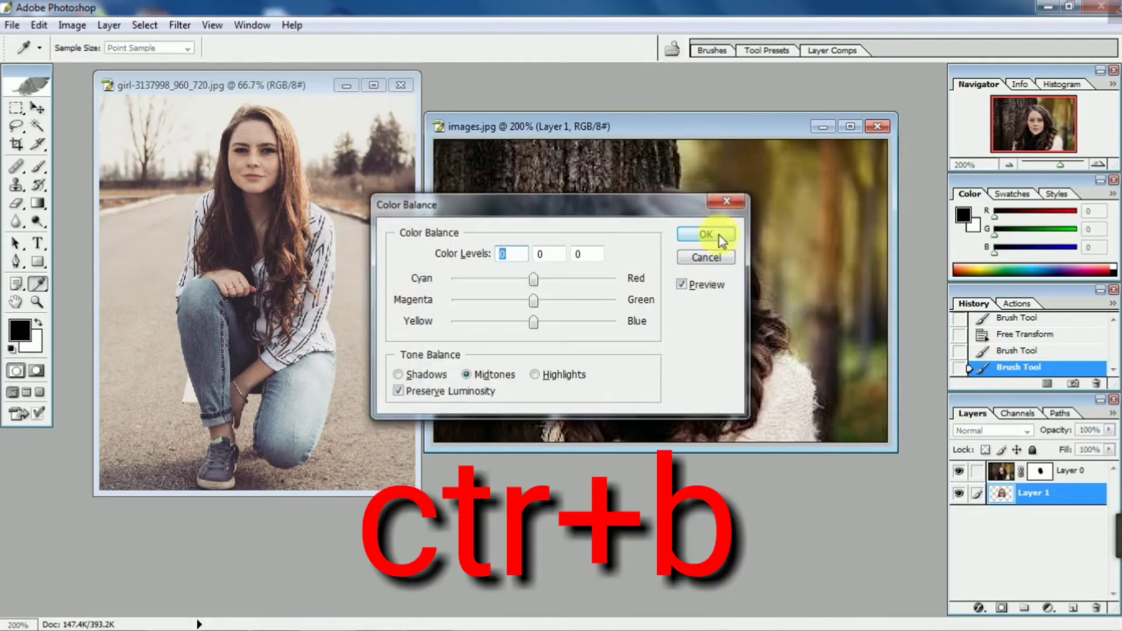
left_click(720, 238)
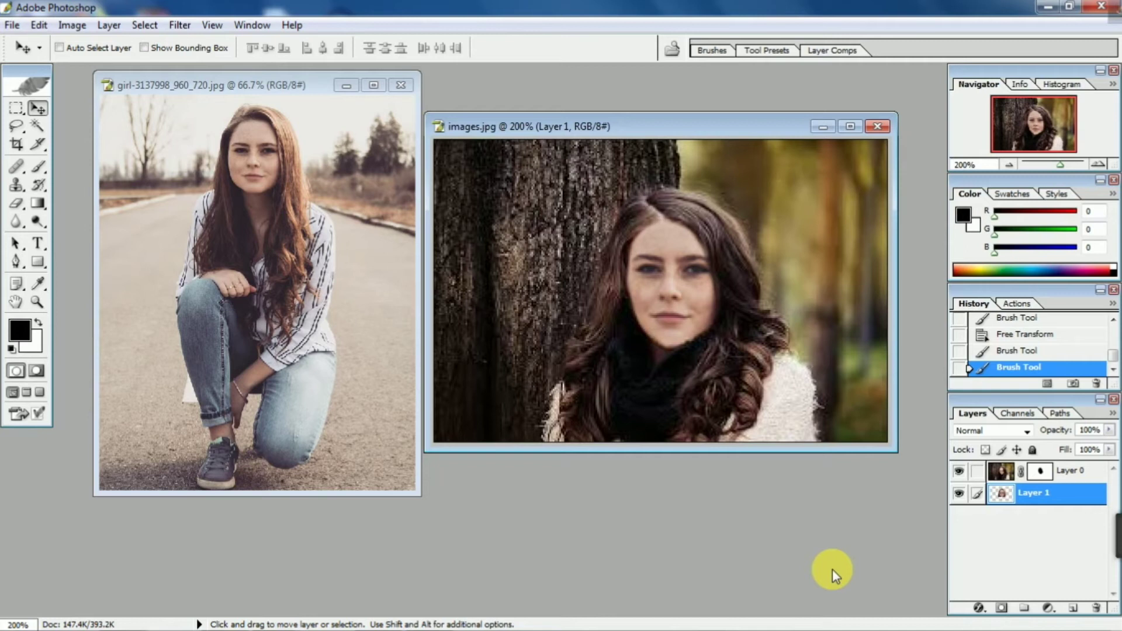
key("ctrl+b")
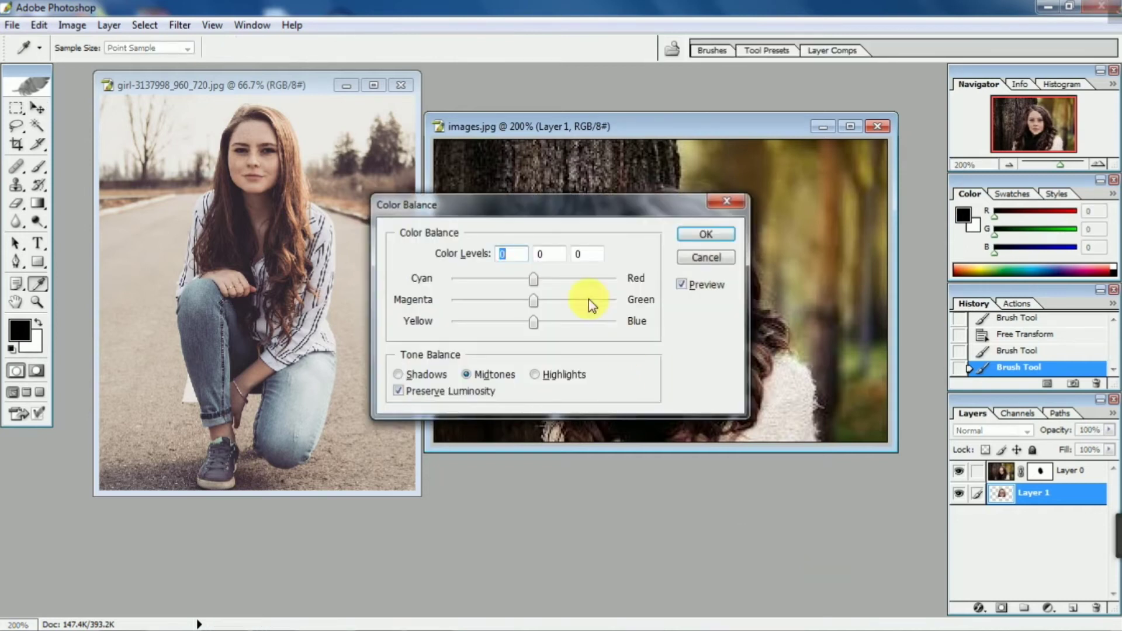
left_click_drag(572, 198, 761, 380)
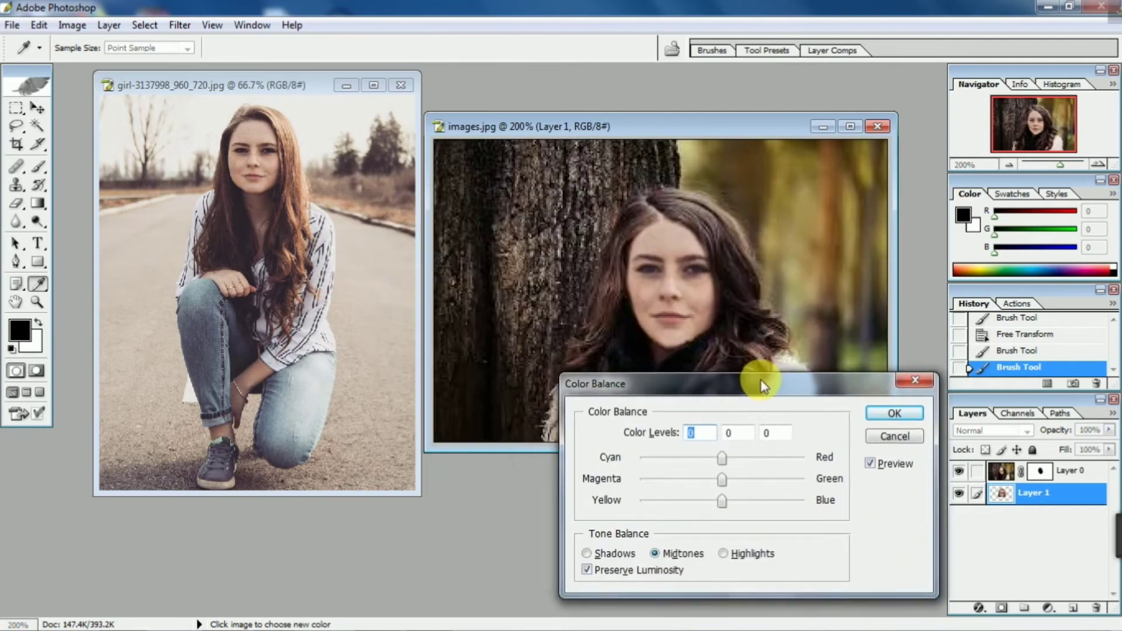
left_click_drag(723, 460, 713, 501)
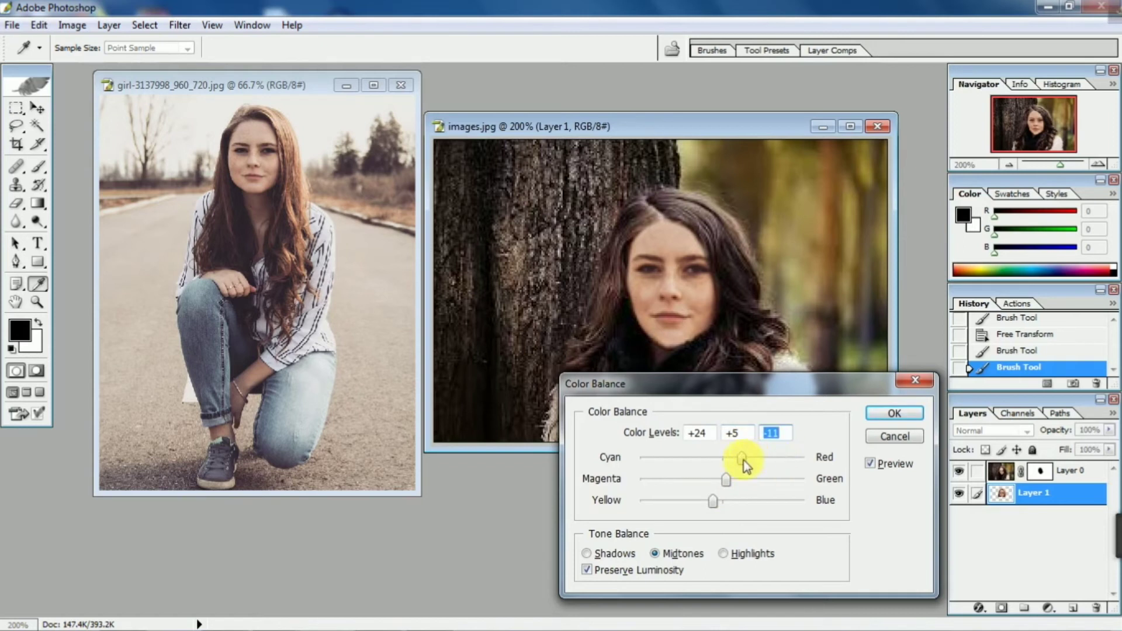
left_click_drag(740, 459, 740, 458)
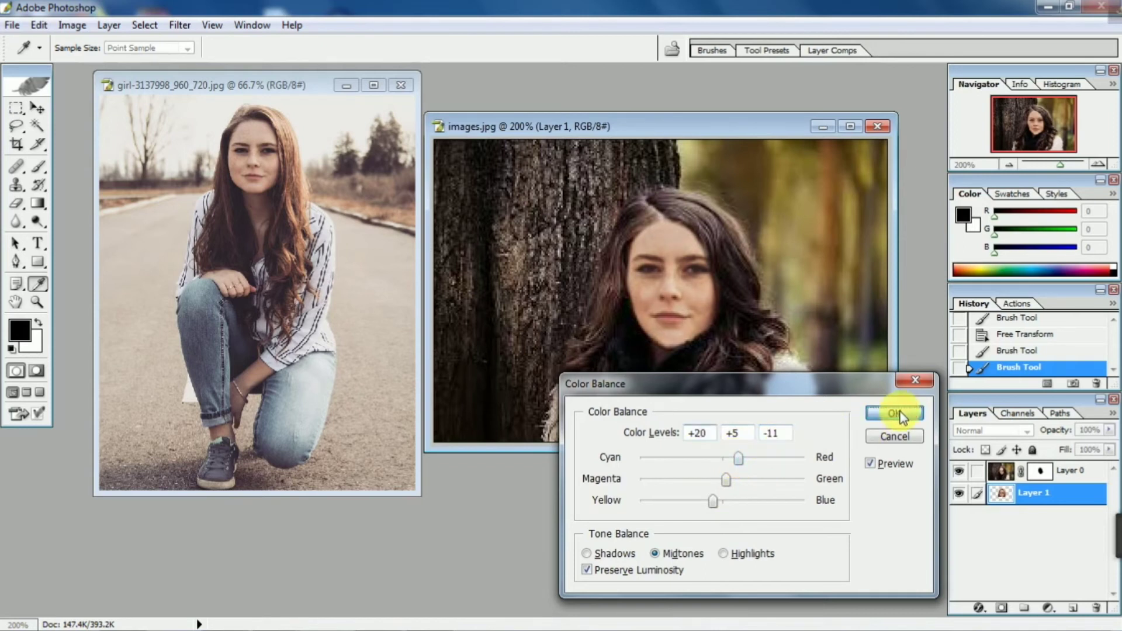
left_click(894, 413)
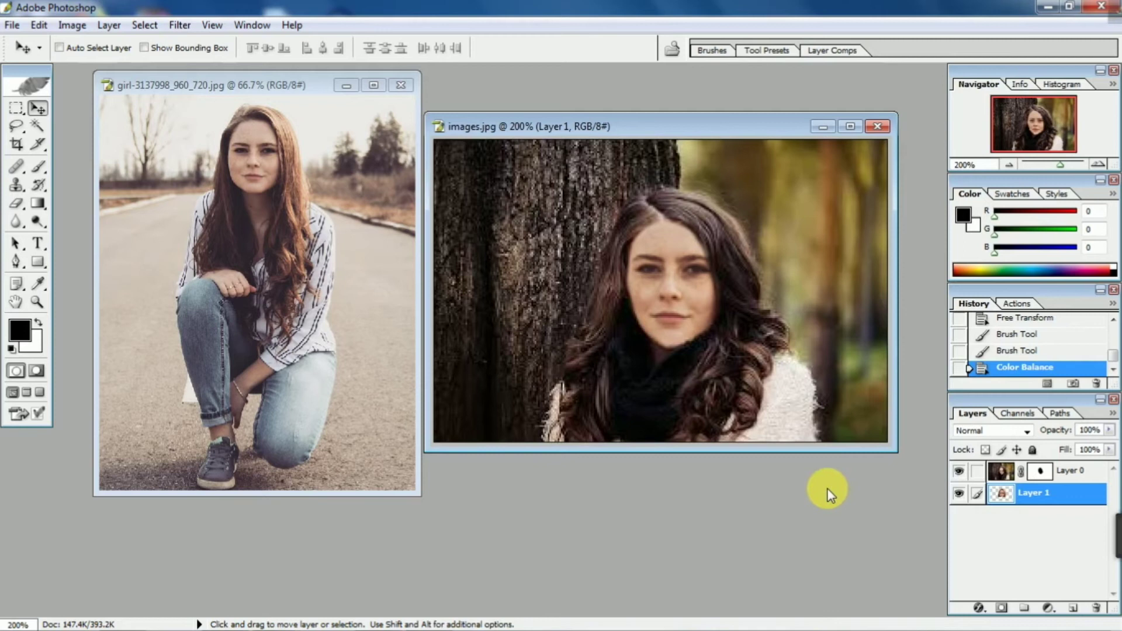
Brighten Layer 1 with Curves on the RGB channel, mapping input 140 to output 150.
key("ctrl+m")
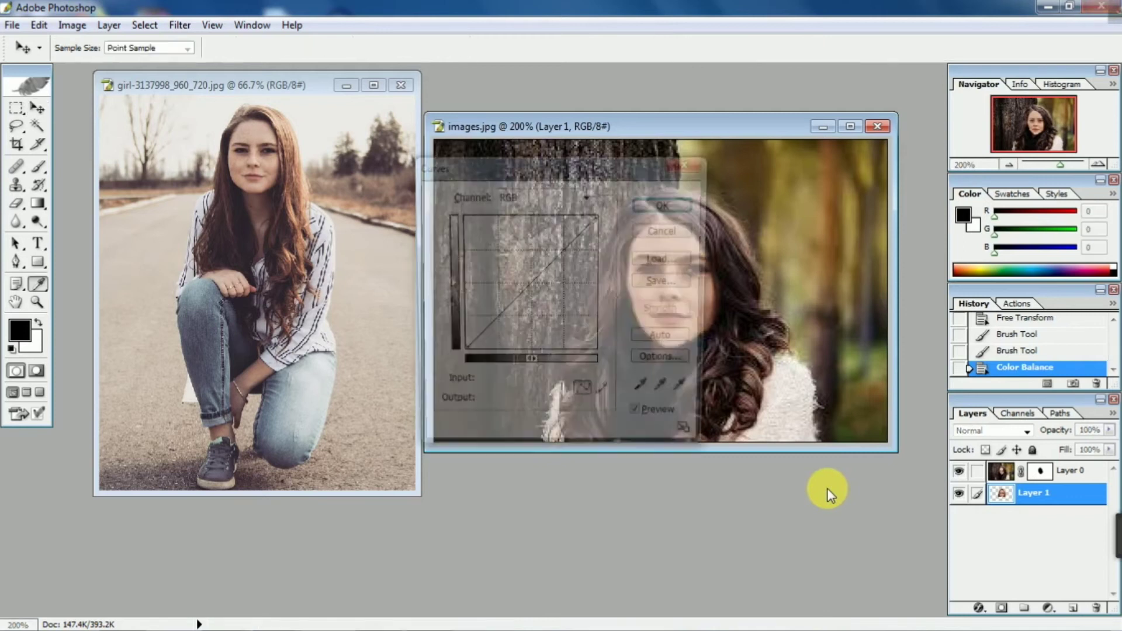
left_click_drag(575, 163, 337, 199)
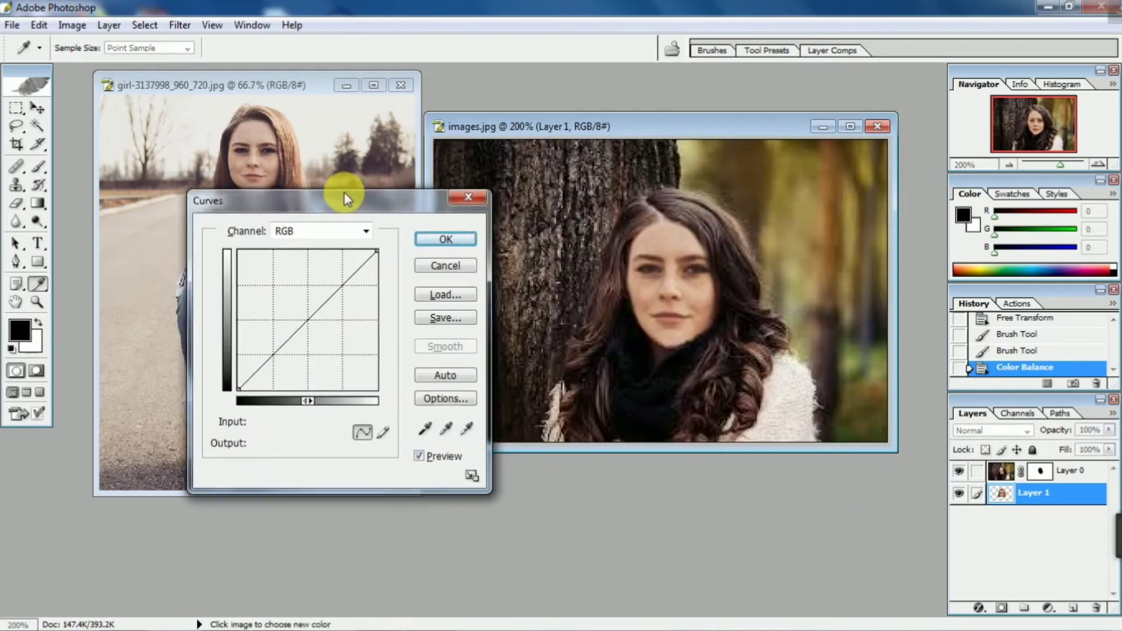
left_click(299, 310)
left_click_drag(304, 315, 303, 314)
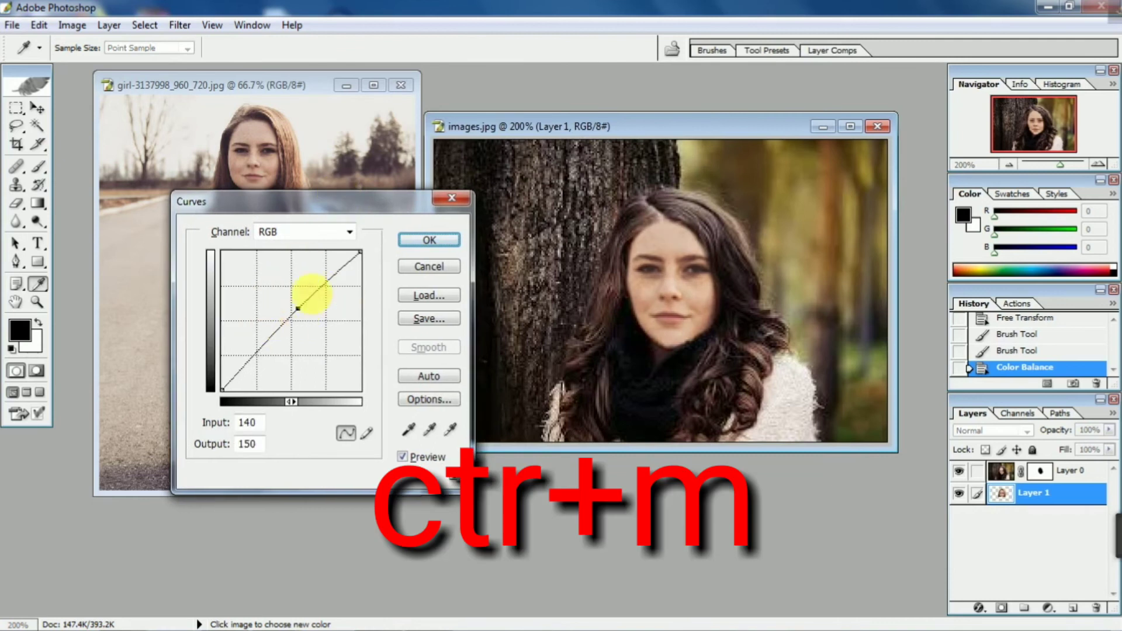
left_click(414, 241)
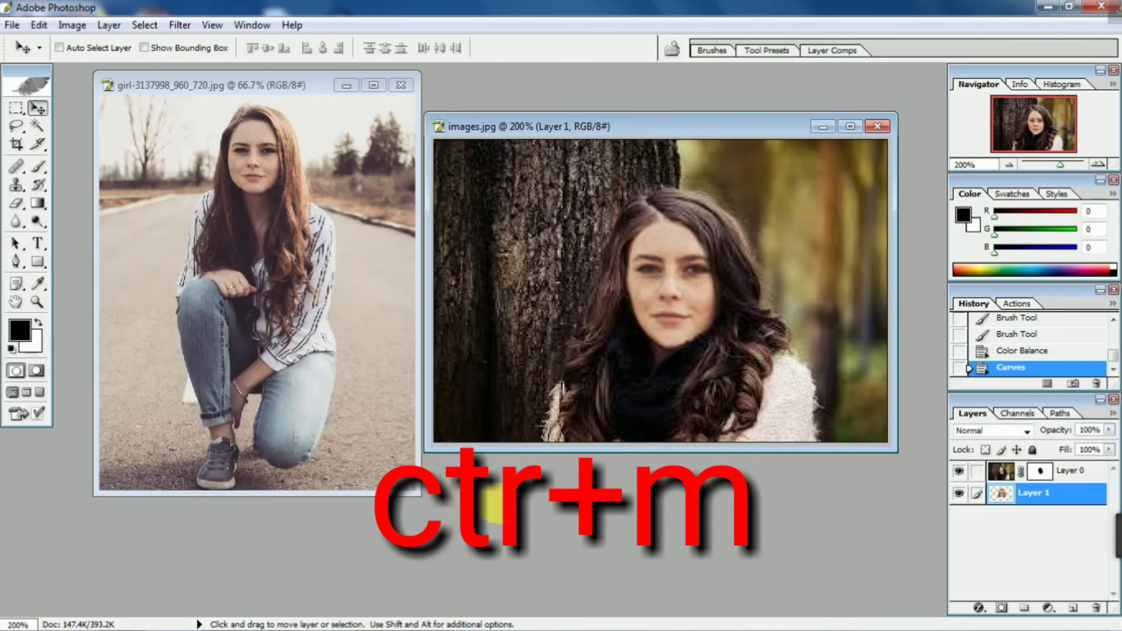
Adjust Layer 1's Hue/Saturation to hue -4, saturation -16 and lightness +5.
key("ctrl+u")
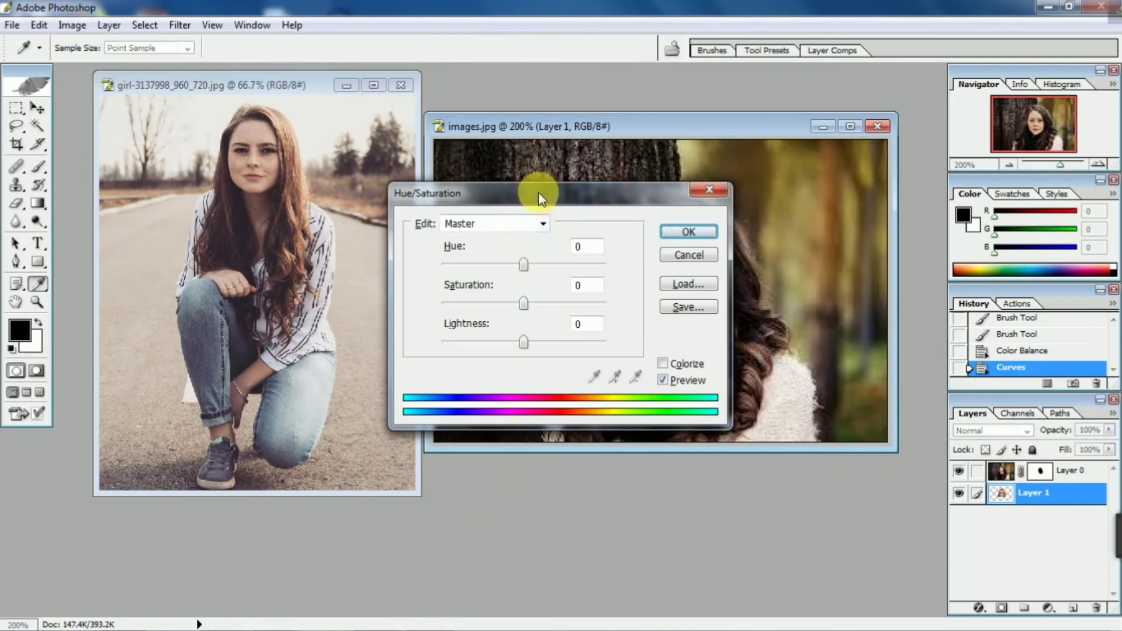
left_click_drag(538, 191, 273, 199)
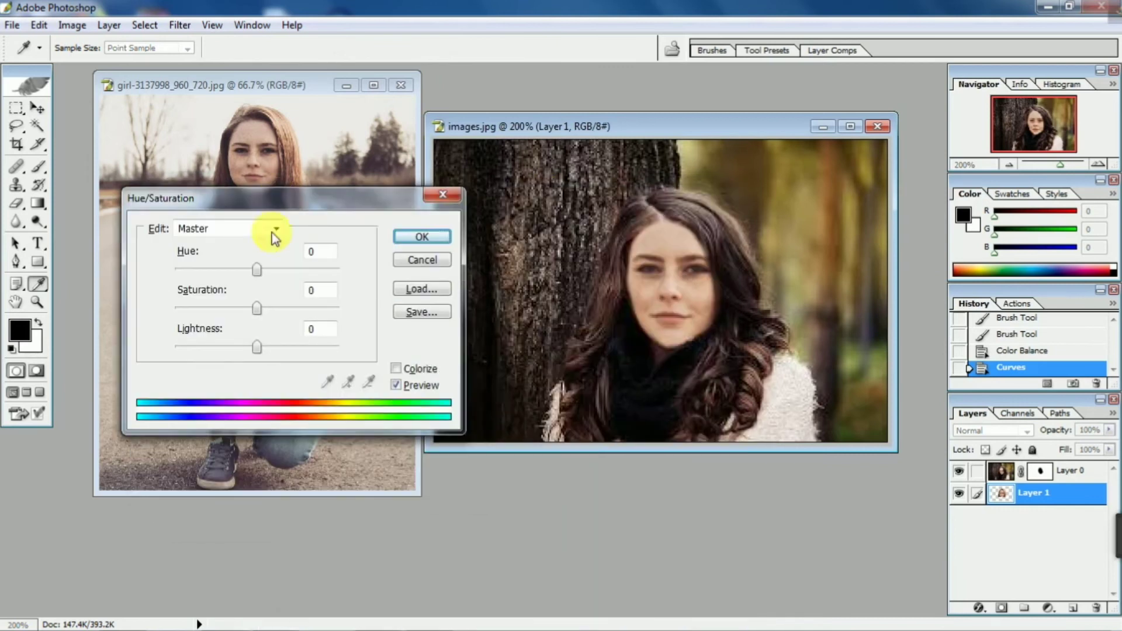
left_click_drag(259, 269, 255, 267)
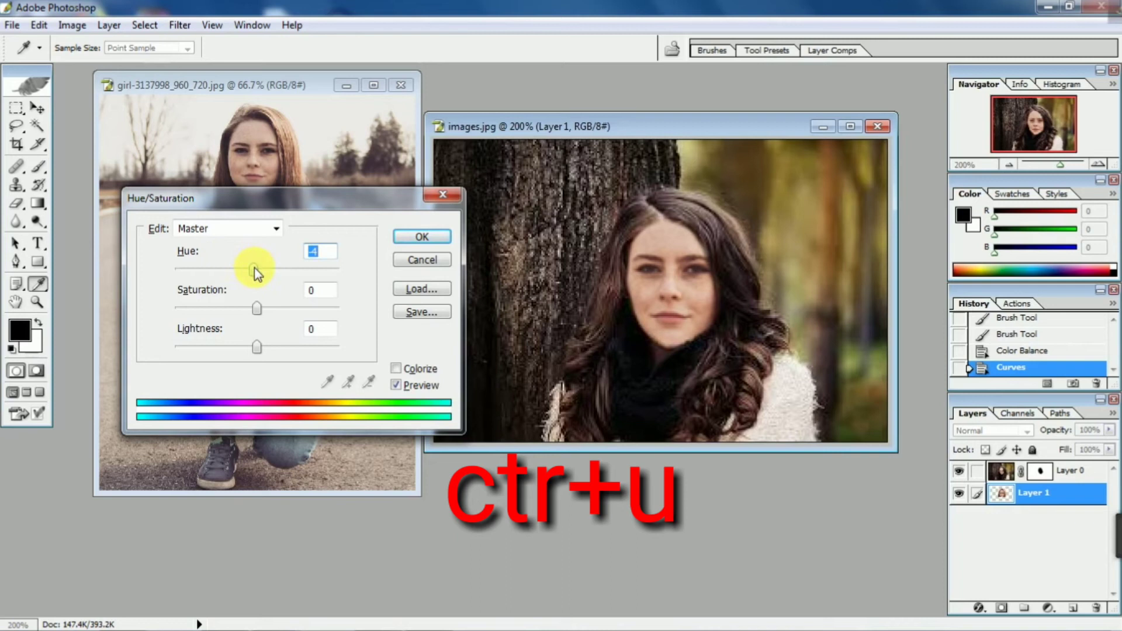
mouse_move(257, 268)
left_mouse_down()
mouse_move(240, 272)
mouse_move(253, 270)
left_mouse_up()
mouse_move(260, 315)
left_mouse_down()
mouse_move(236, 314)
mouse_move(245, 306)
left_mouse_up()
mouse_move(258, 347)
left_mouse_down()
mouse_move(275, 348)
mouse_move(261, 348)
left_mouse_up()
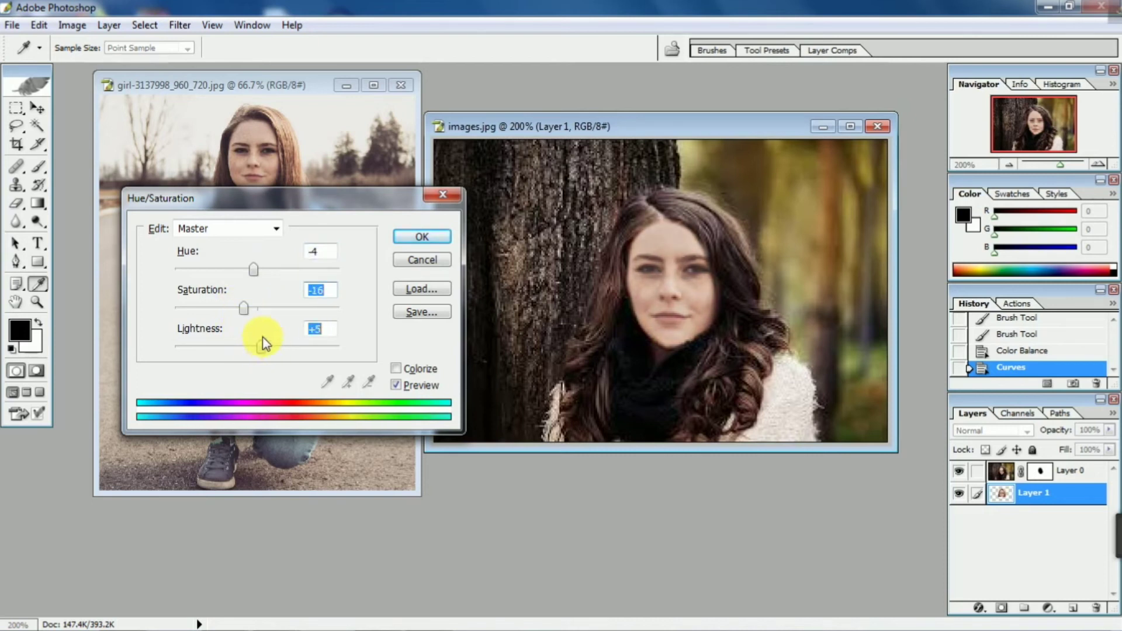
left_click(420, 236)
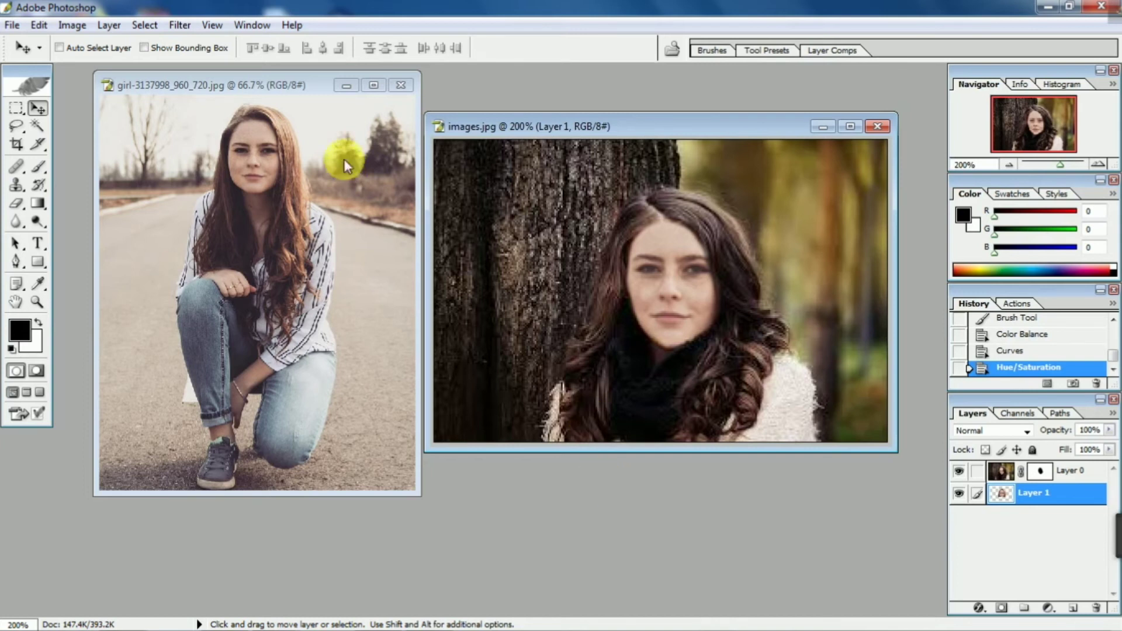
Close girl-3137998_960_720.jpg without saving its changes.
left_click(399, 87)
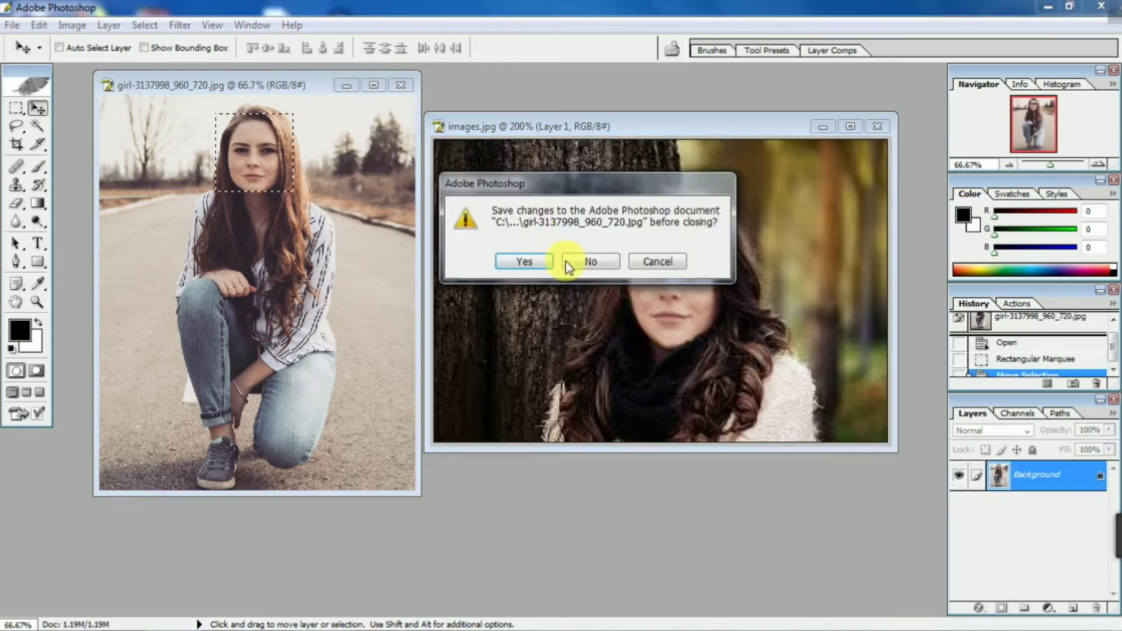
left_click(573, 262)
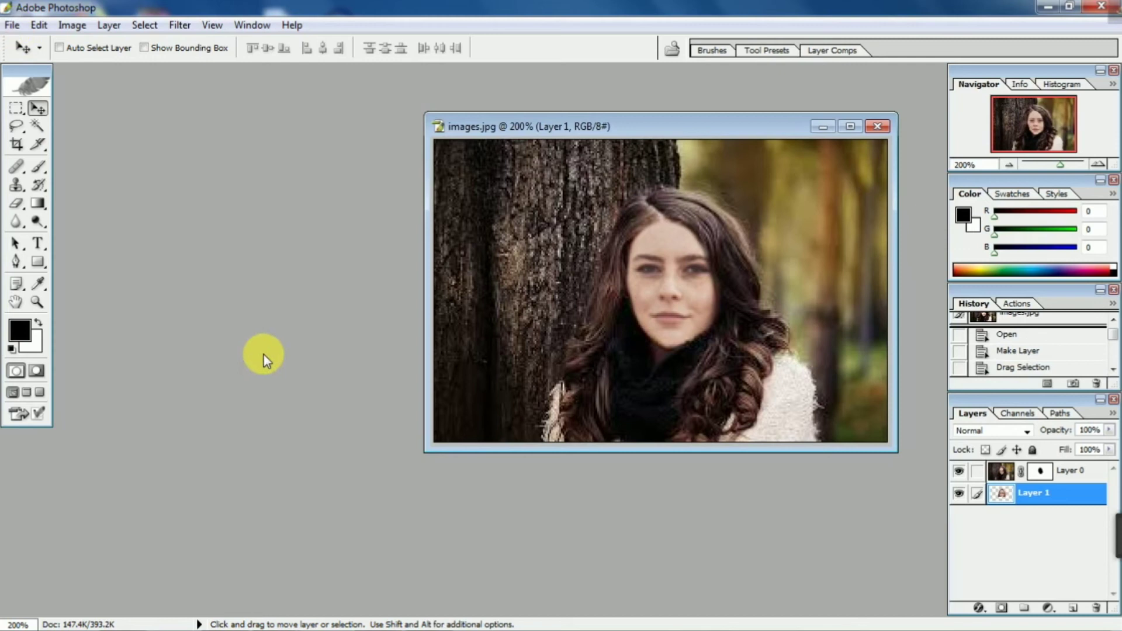
Start saving images.jpg under a new name in the Videos library and clear the suggested file name.
left_click(13, 27)
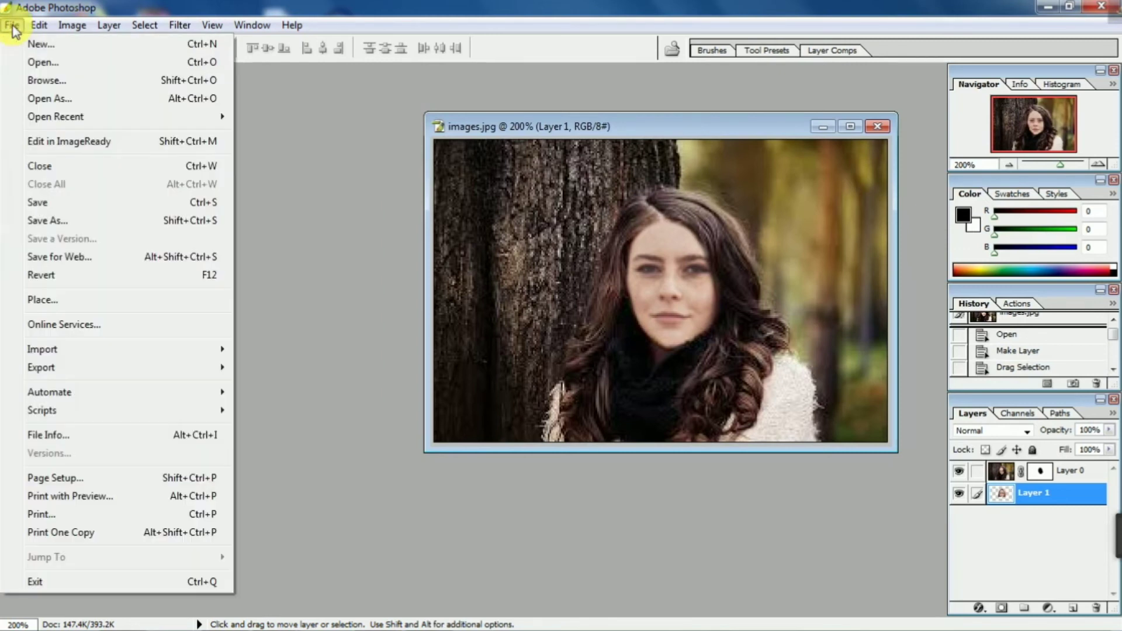
left_click(85, 221)
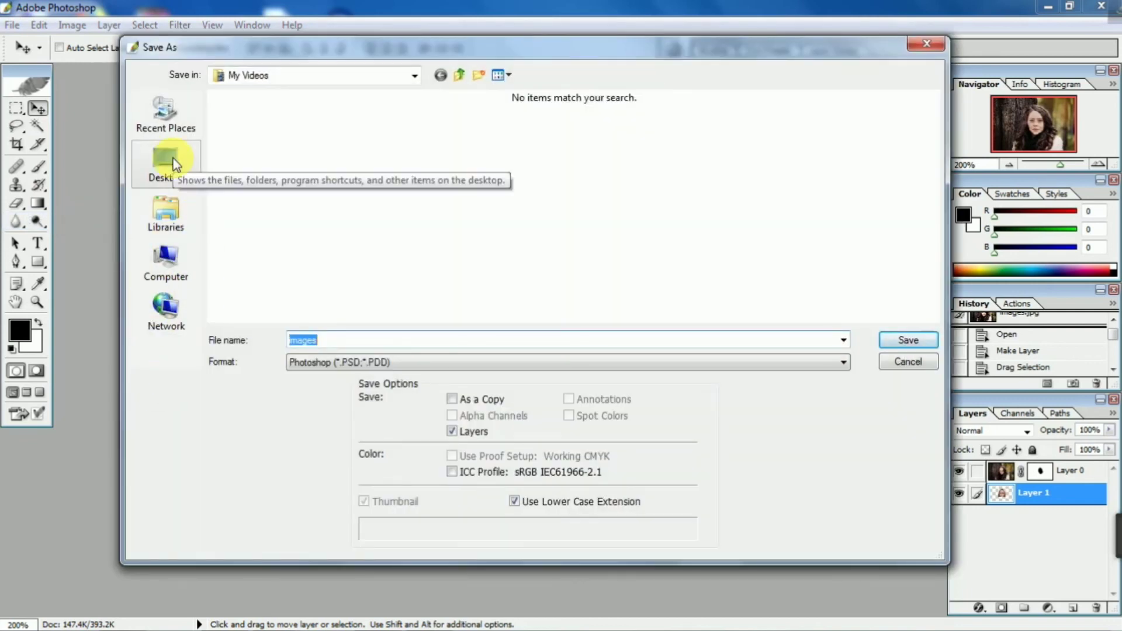
left_click(175, 214)
double_click(279, 159)
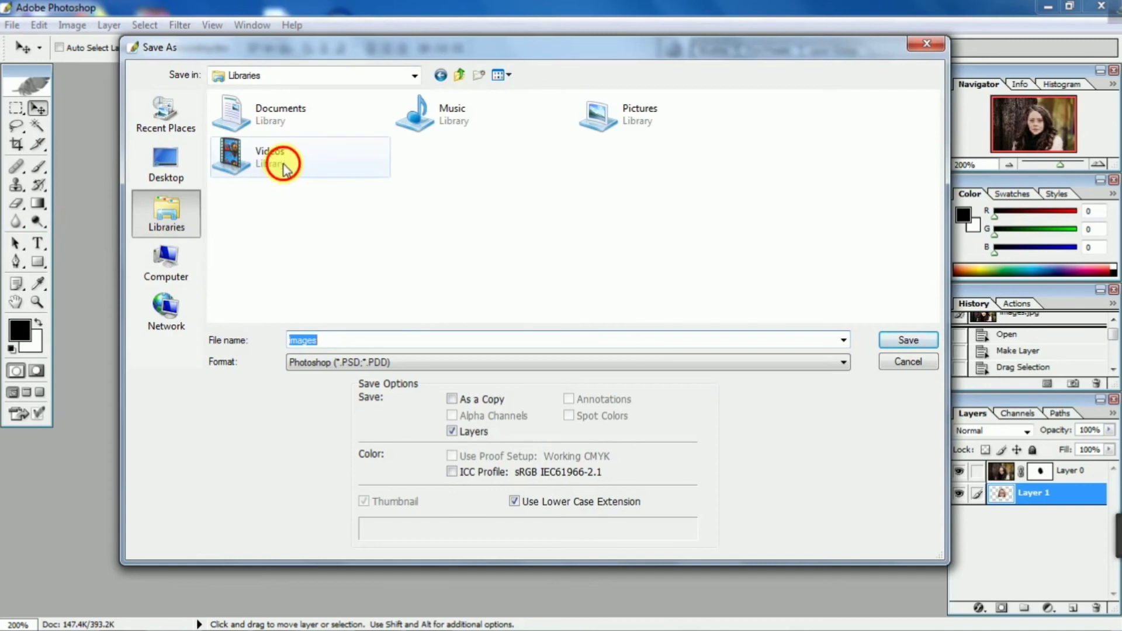
double_click(334, 340)
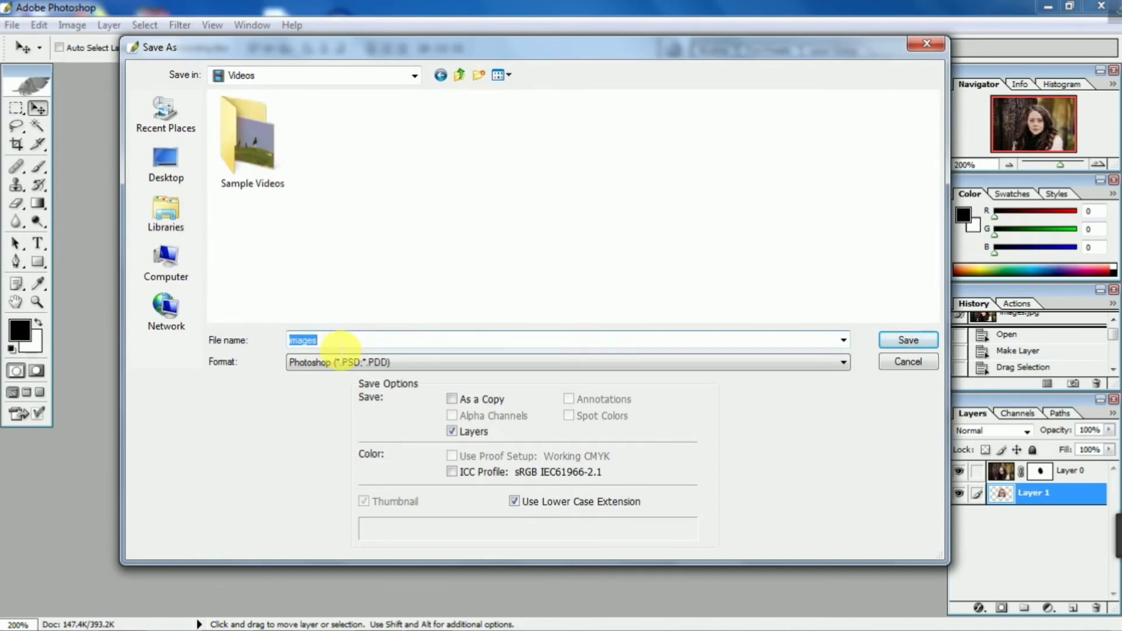
key("BackSpace")
type("ffff")
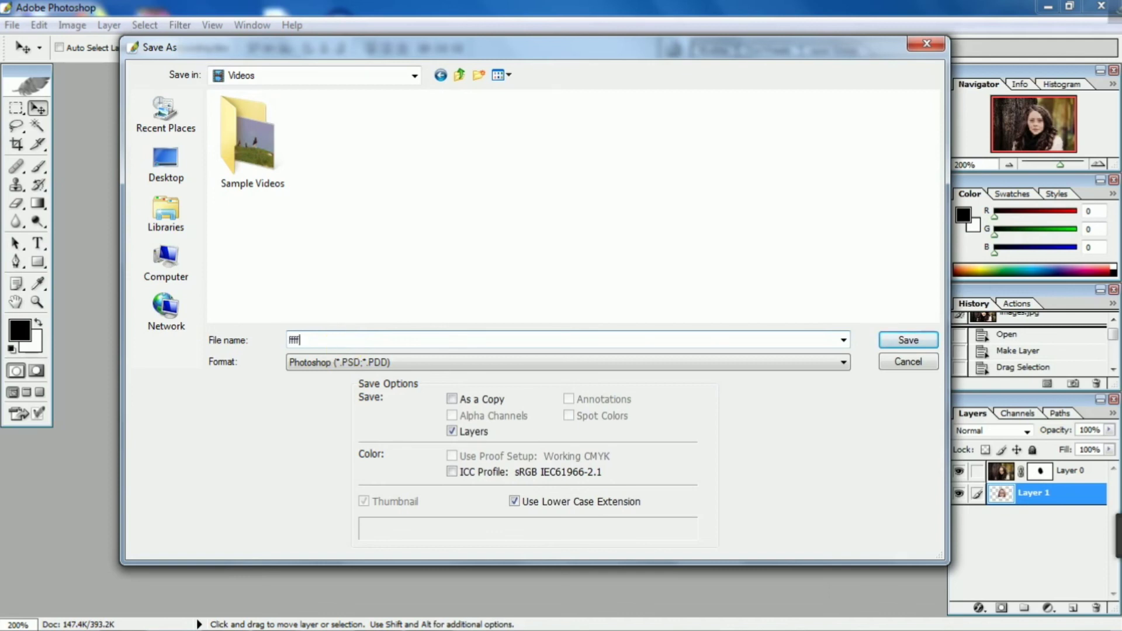
key("BackSpace")
key("BackSpace")
key("BackSpace")
key("BackSpace")
Name the file girl1 and save it in JPEG format with quality 12 (Maximum).
type("girl")
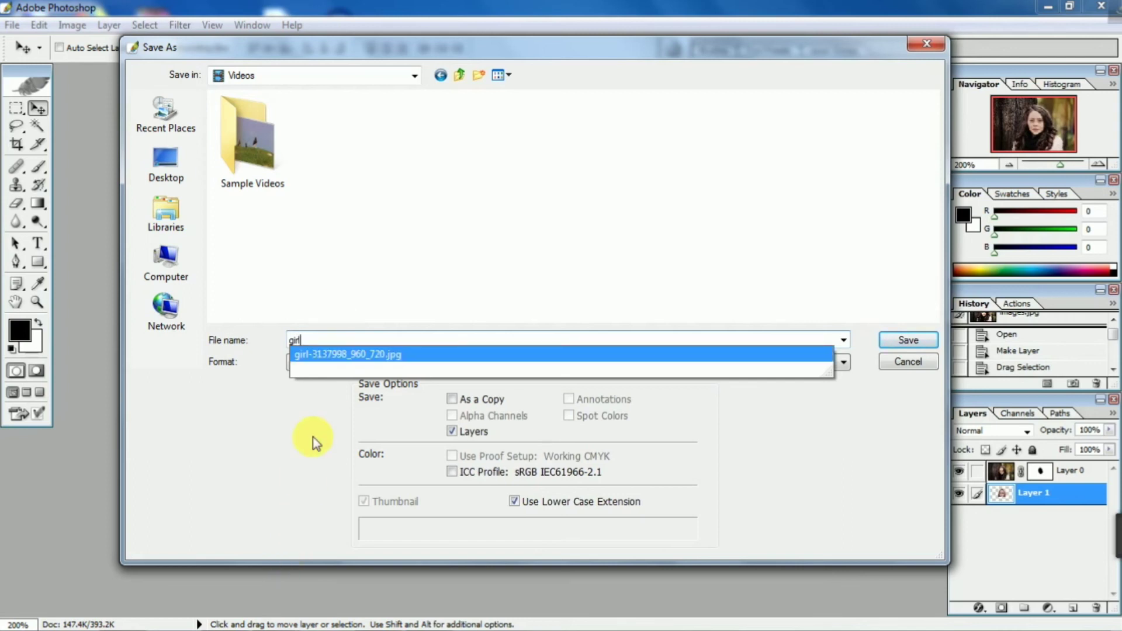
type("1")
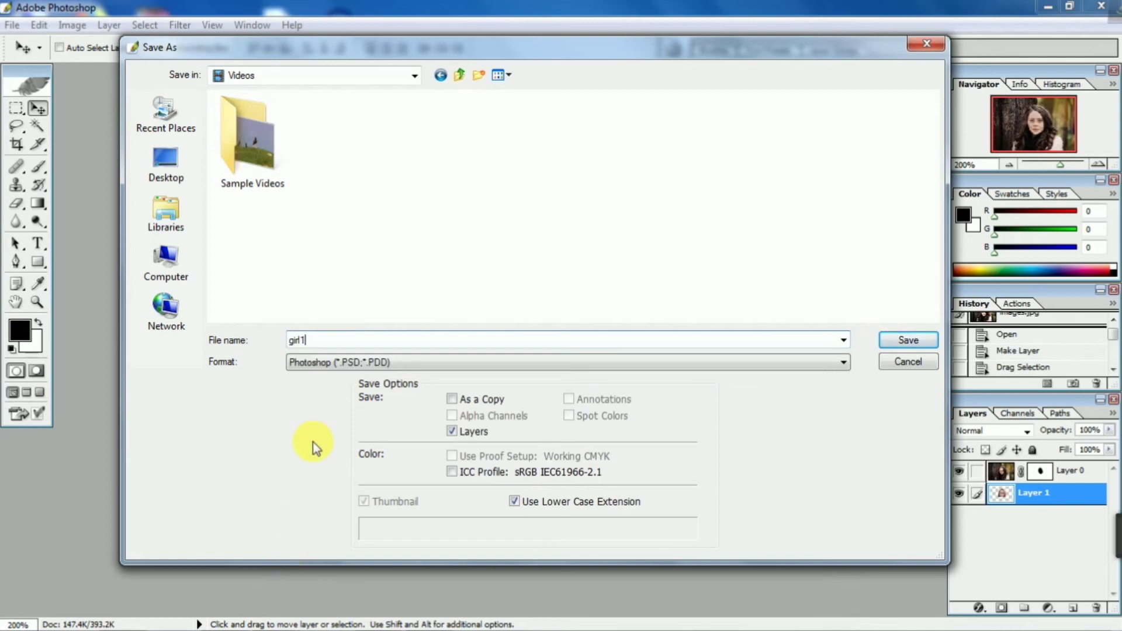
left_click(842, 363)
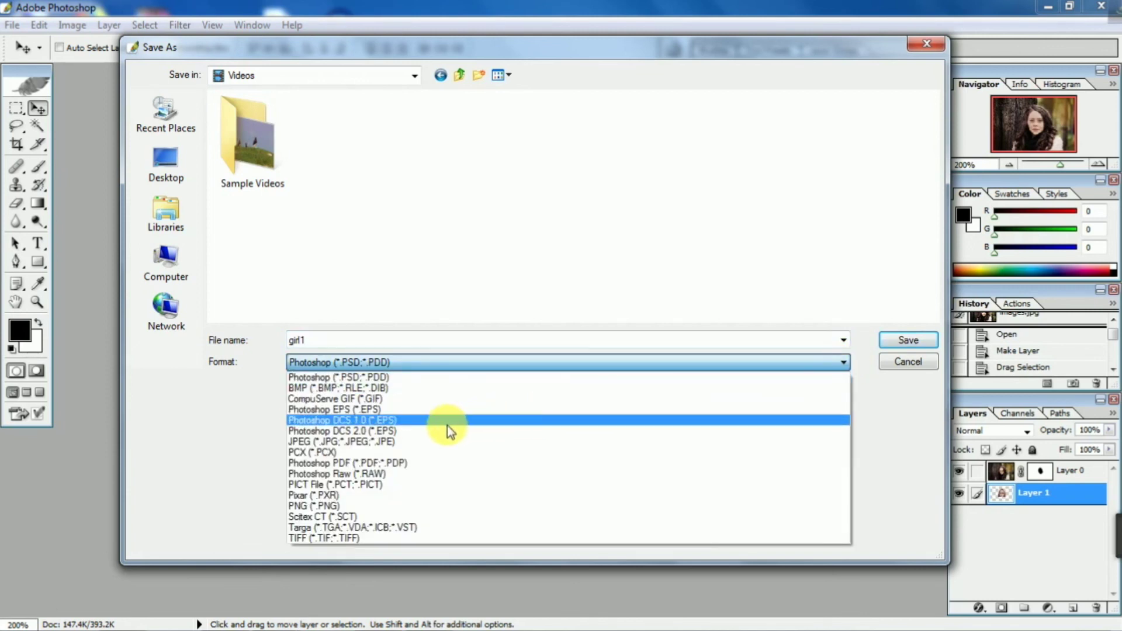
left_click(438, 440)
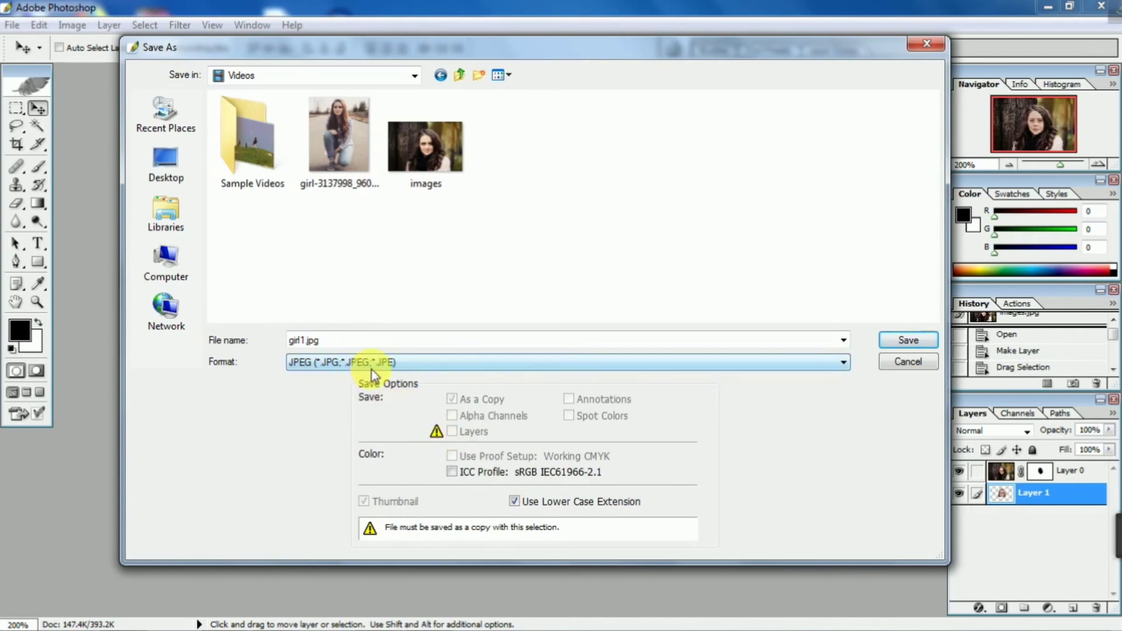
left_click(903, 342)
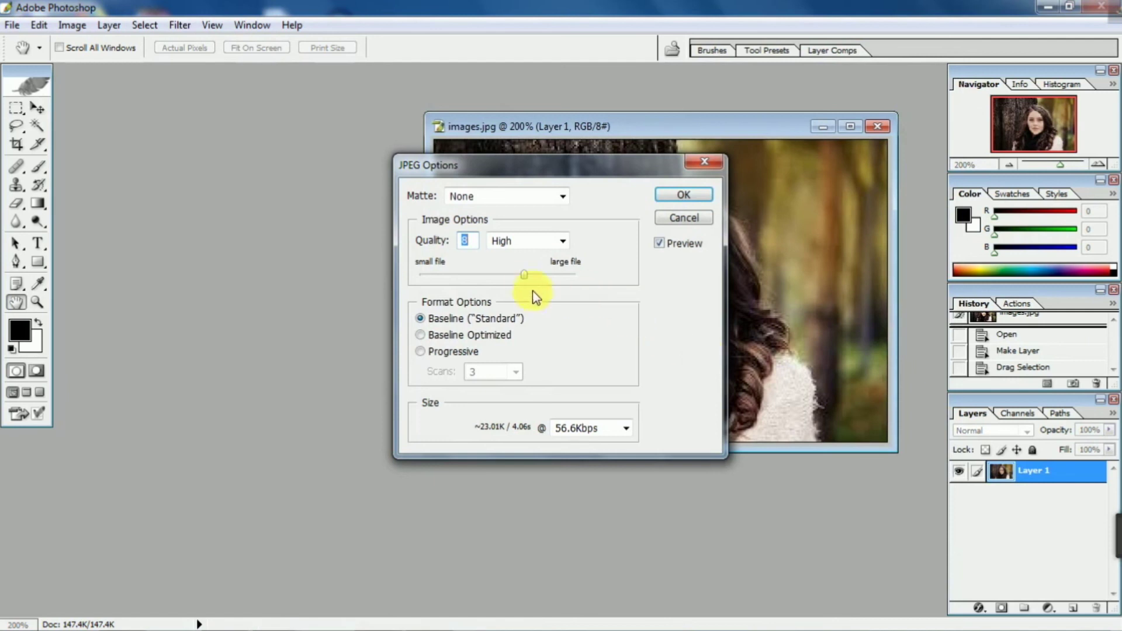
left_click_drag(525, 279, 571, 278)
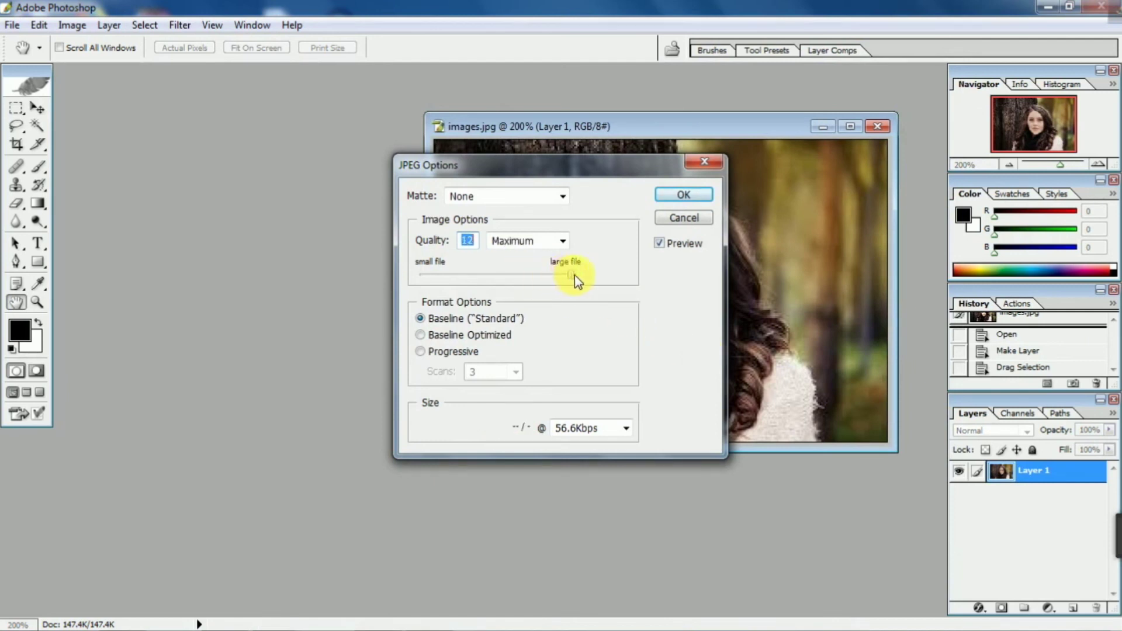
left_click(678, 194)
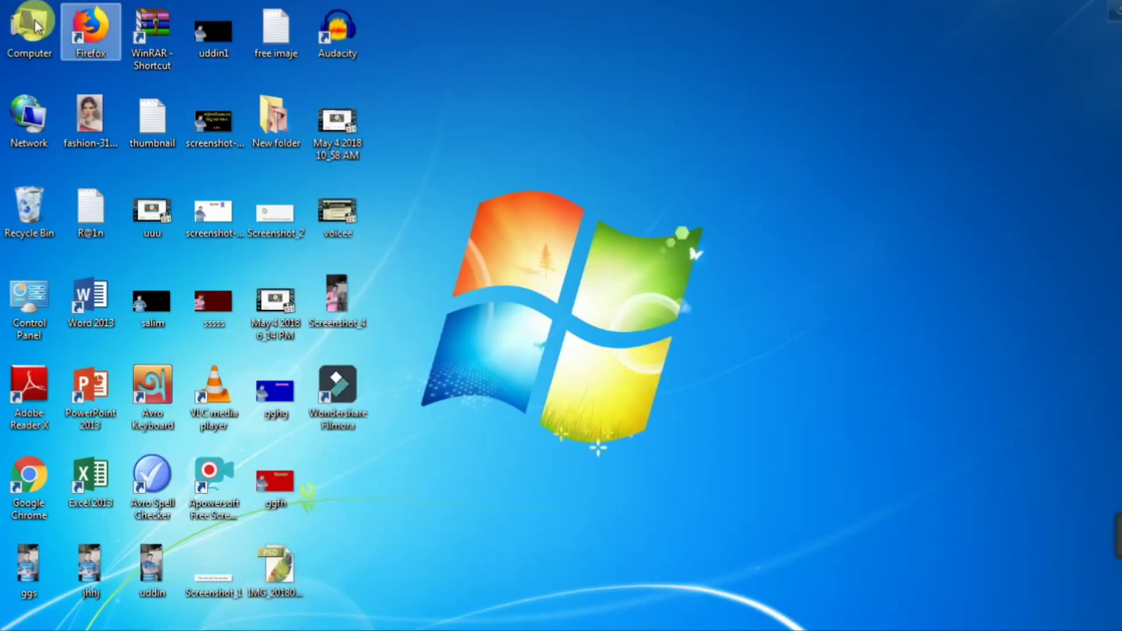
Open girl1 from the Videos library in Windows Photo Viewer and examine the swapped face enlarged.
double_click(31, 27)
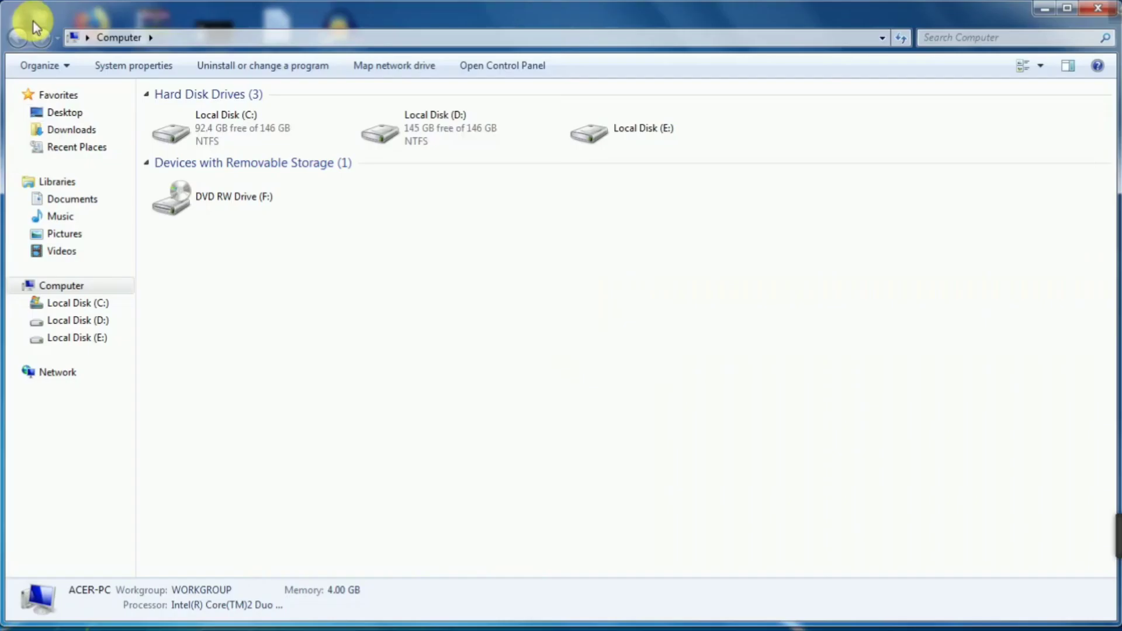
left_click(79, 250)
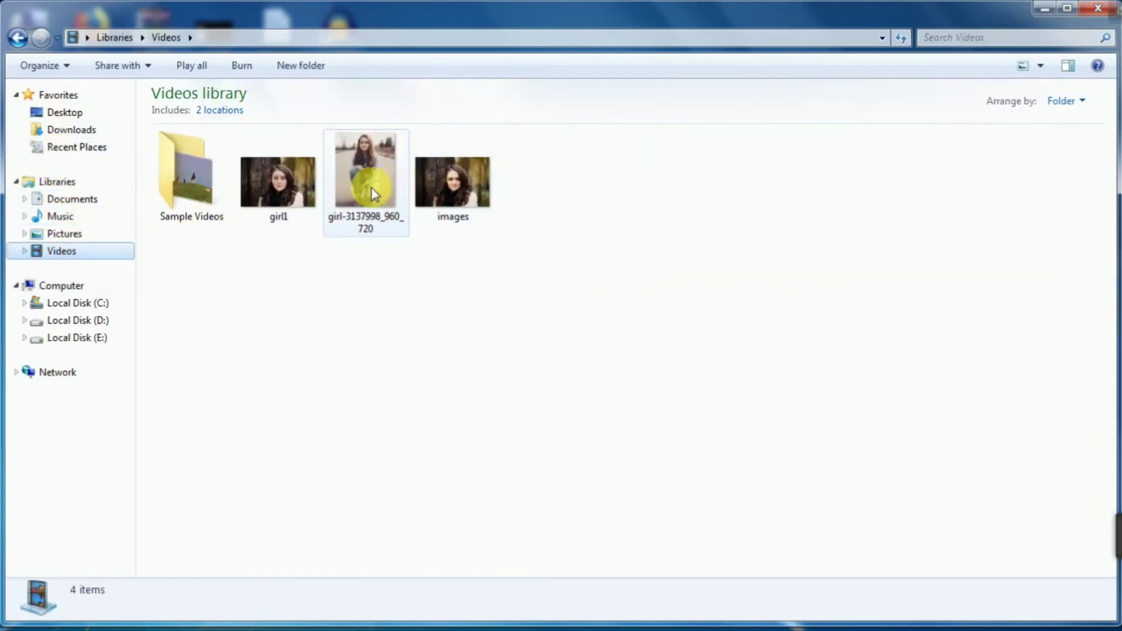
double_click(300, 187)
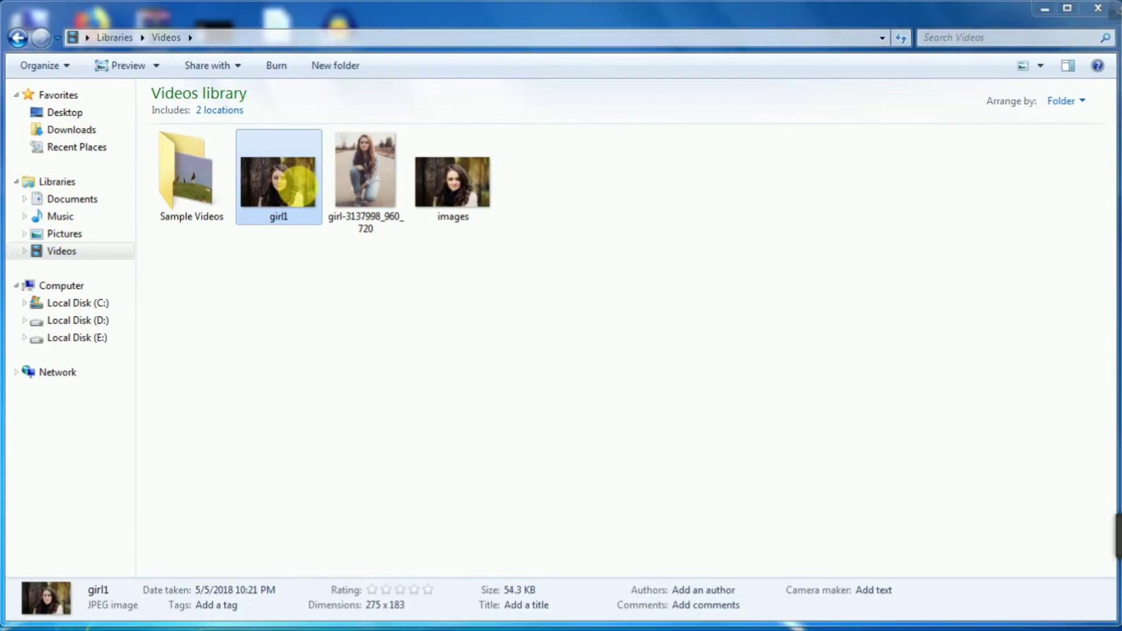
scroll(487, 366, "up", 5)
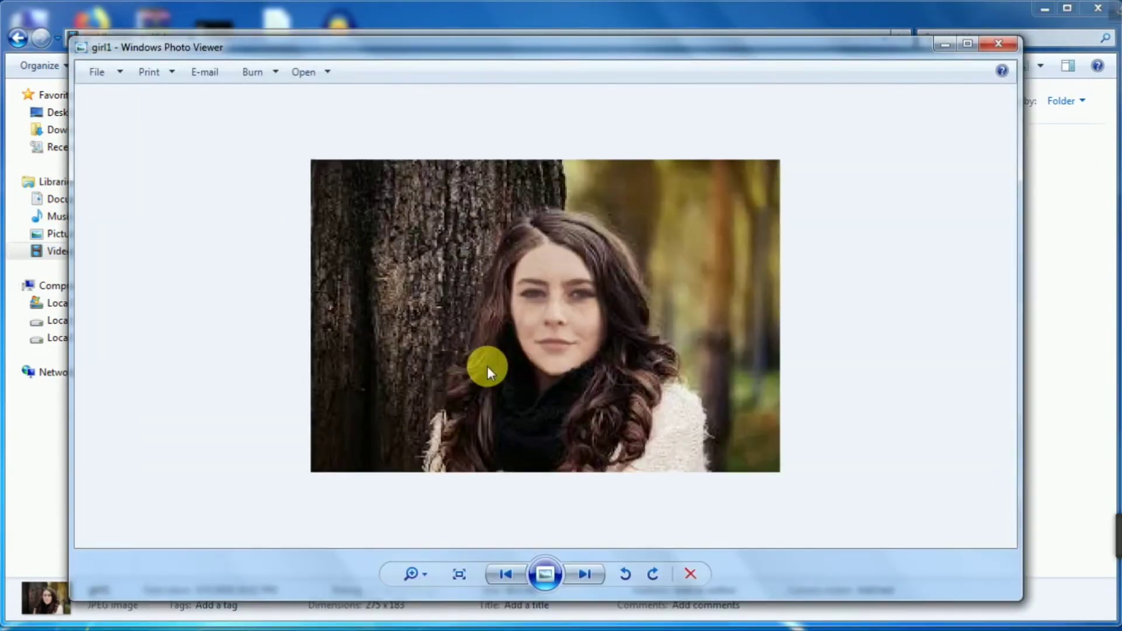
scroll(487, 367, "down", 2)
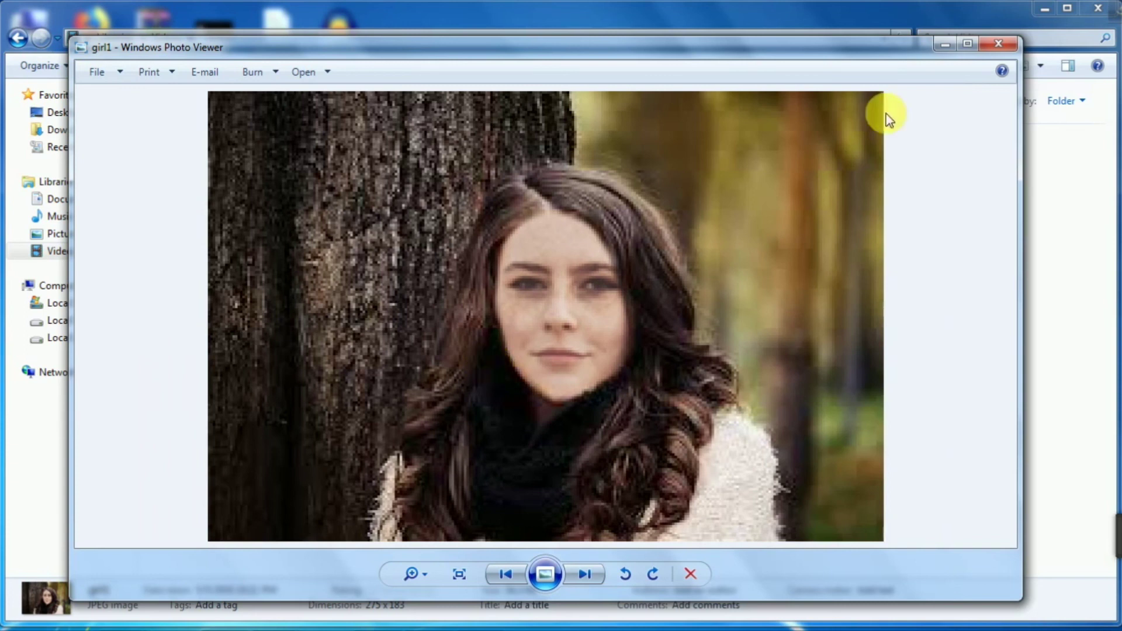
Close the girl1 preview and the Videos library window, and switch back to Photoshop.
left_click(997, 44)
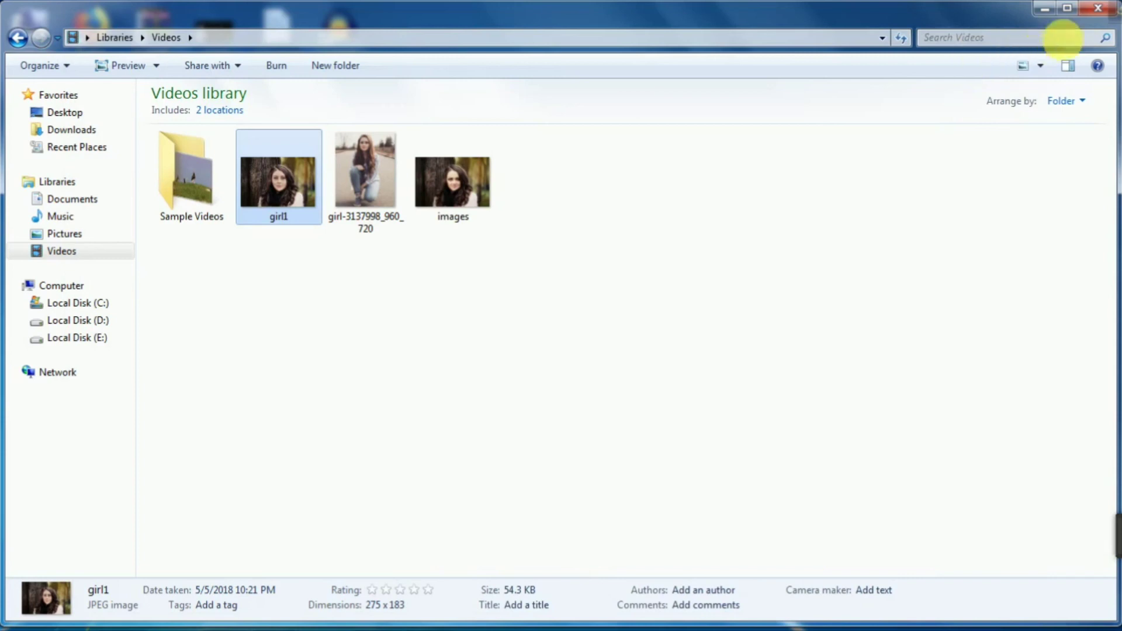
left_click(1092, 17)
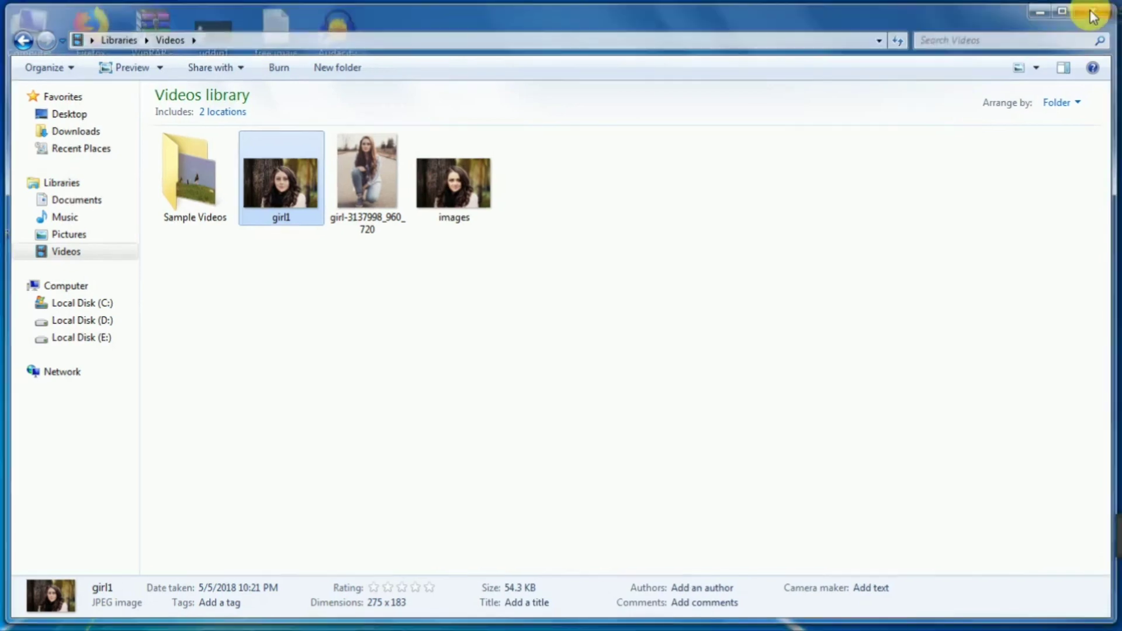
left_click(381, 617)
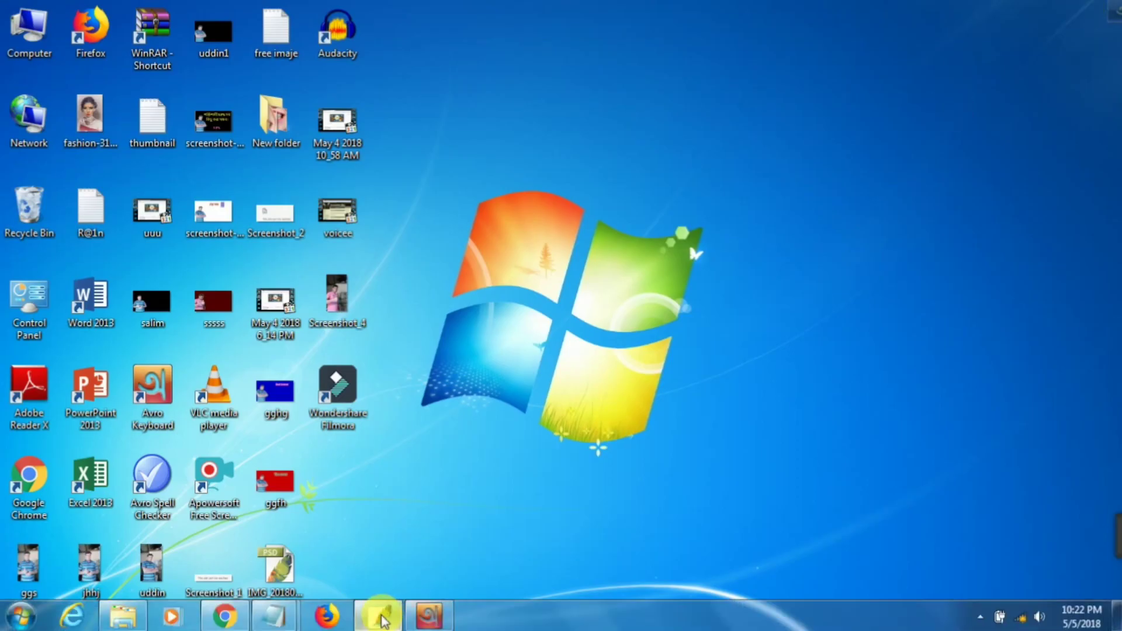